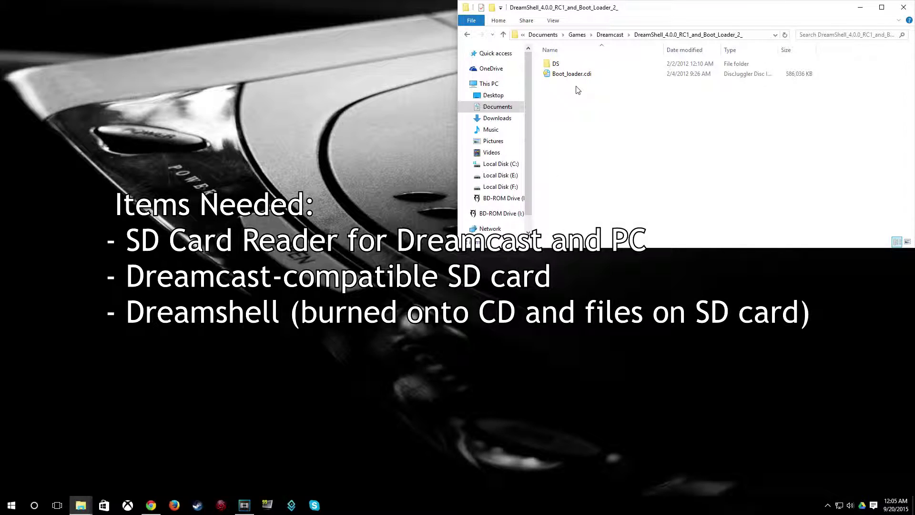
# - Copy every item inside the DS folder, then minimize that window
pyautogui.click(579, 74)
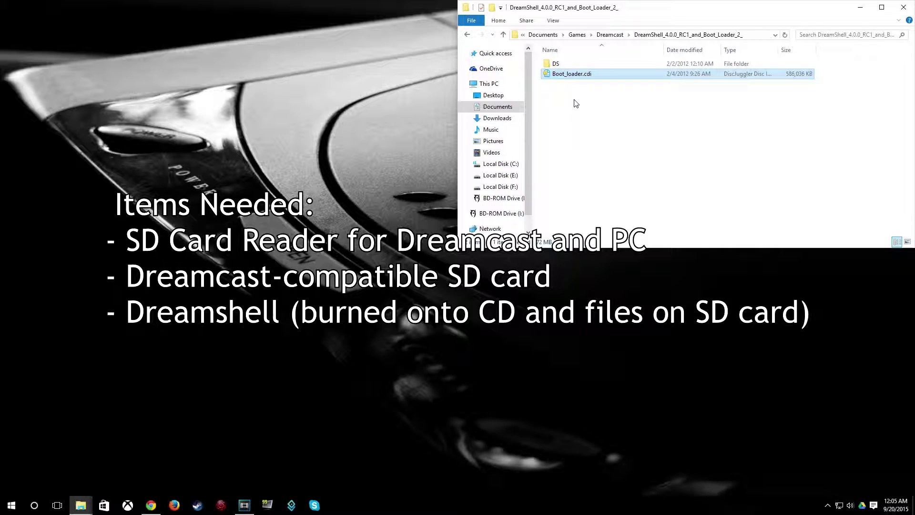
pyautogui.click(558, 65)
pyautogui.doubleClick(558, 66)
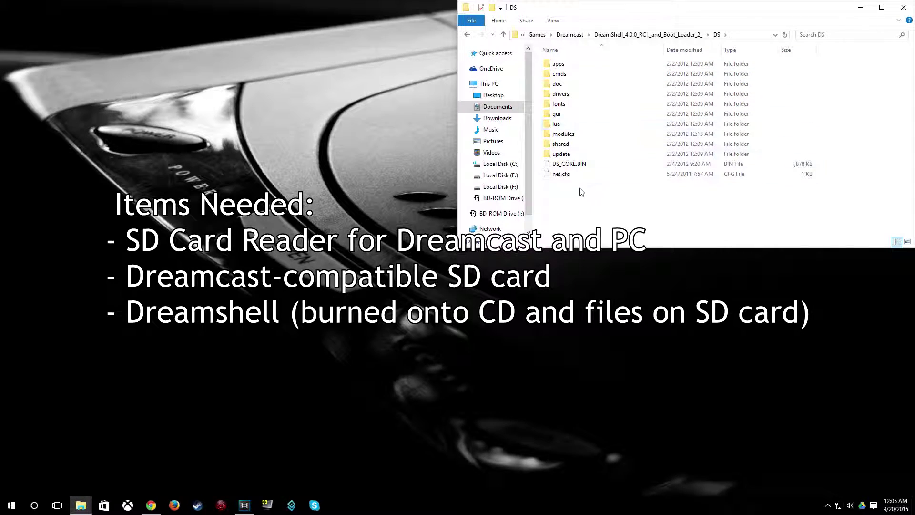
pyautogui.moveTo(562, 200); pyautogui.dragTo(569, 52)
pyautogui.rightClick(565, 120)
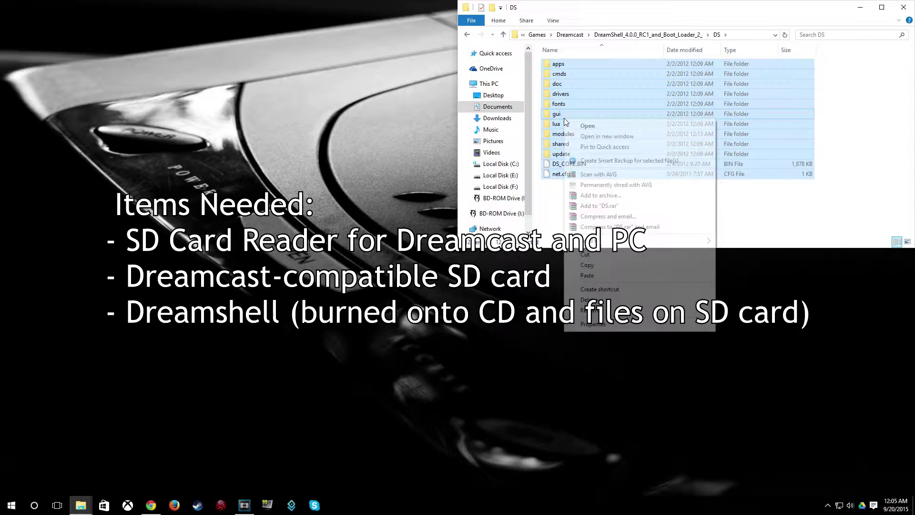
pyautogui.click(586, 264)
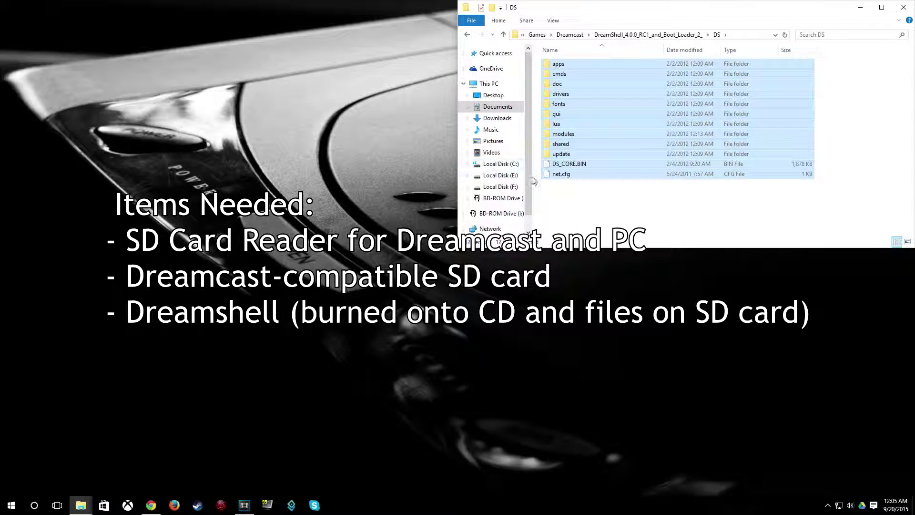
pyautogui.click(596, 192)
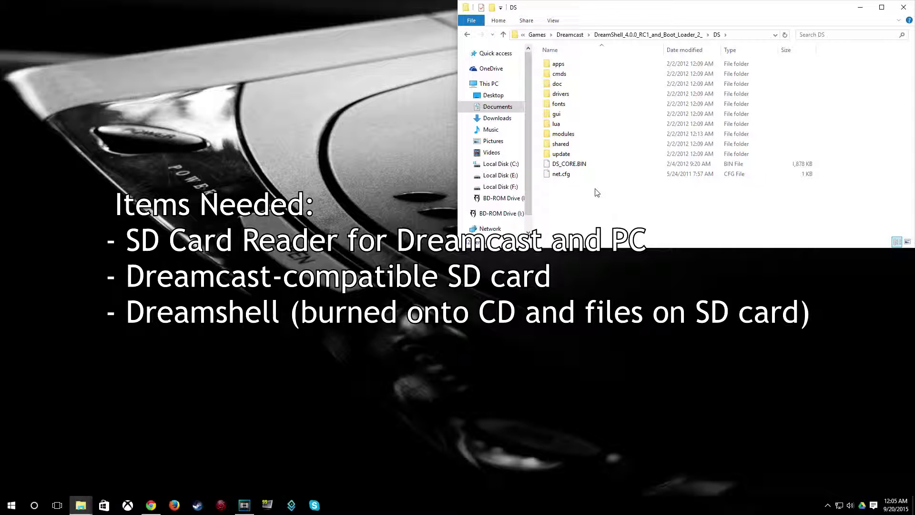
pyautogui.click(860, 7)
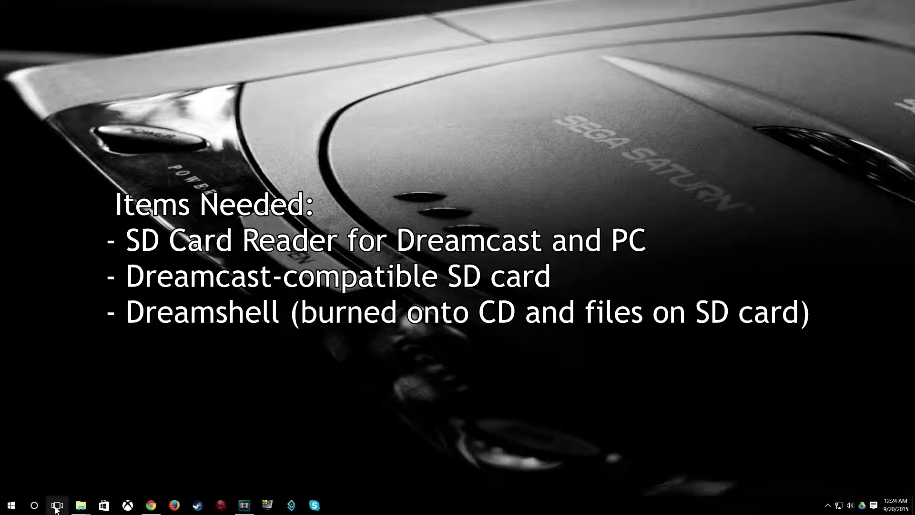
# - Bring back the ChankastAlpha025 and nullDC_104_r136 folder windows, then minimize ChankastAlpha025
pyautogui.moveTo(78, 506)
pyautogui.click(50, 470)
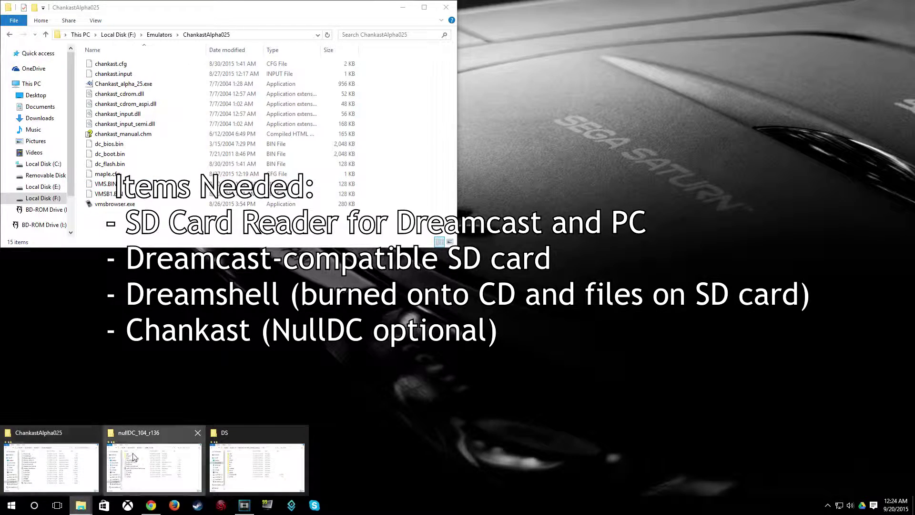
pyautogui.click(153, 469)
pyautogui.moveTo(136, 444); pyautogui.dragTo(115, 442)
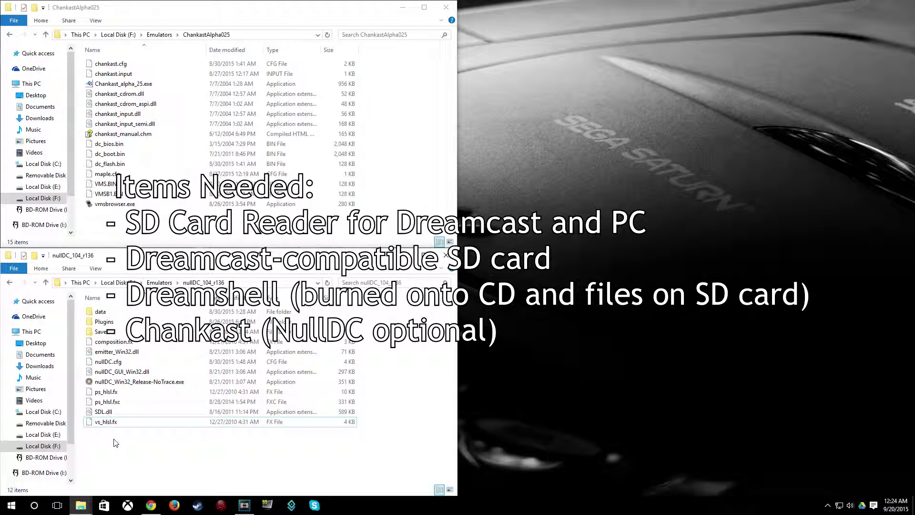
pyautogui.click(110, 205)
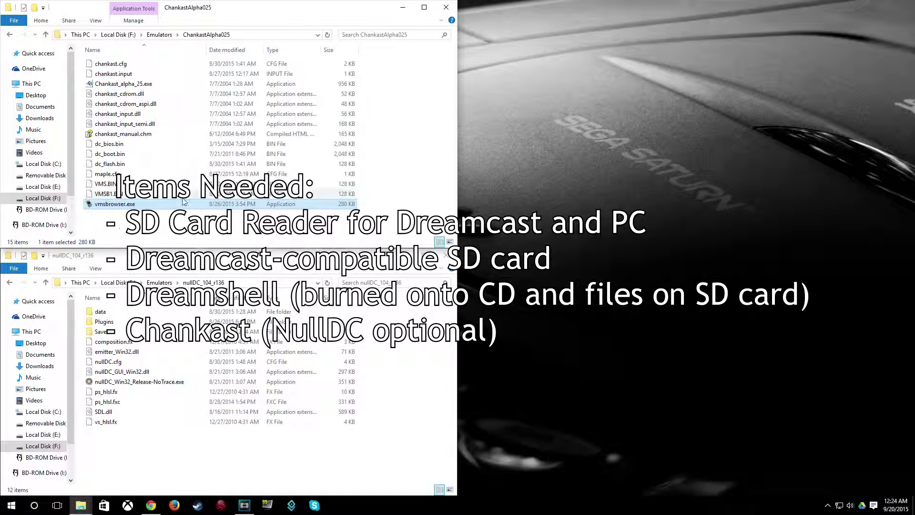
pyautogui.click(403, 7)
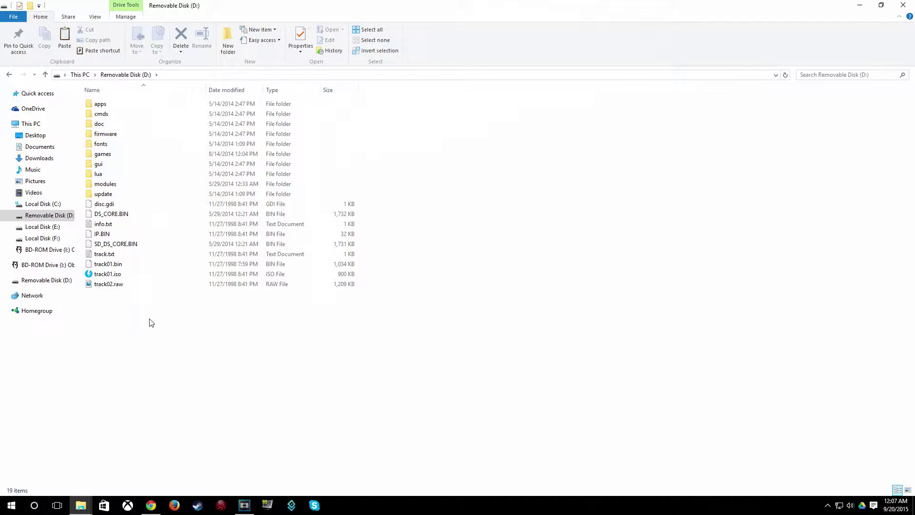
# - Create a new folder named 'saves' at the root of Removable Disk (D:)
pyautogui.rightClick(465, 162)
pyautogui.moveTo(490, 266)
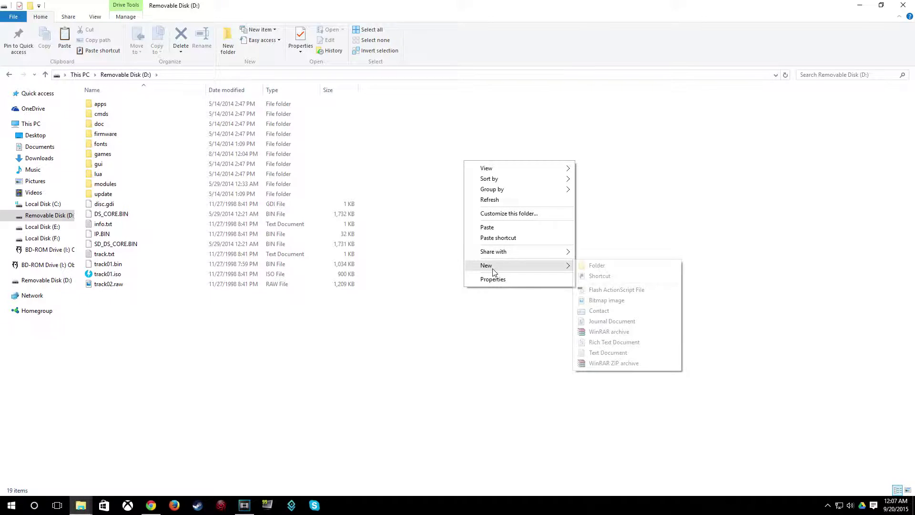
pyautogui.click(595, 264)
pyautogui.write('saves')
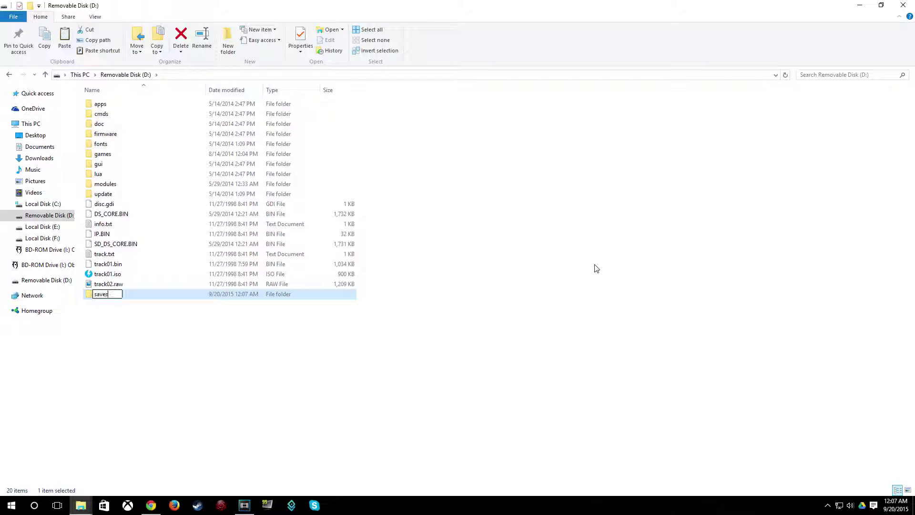
pyautogui.press('Return')
pyautogui.click(595, 268)
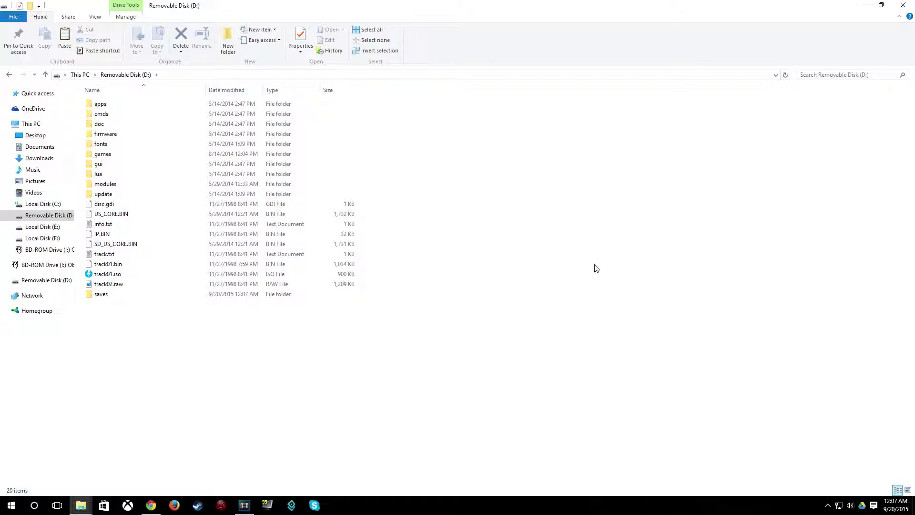
# - Safely eject Removable Disk (D:) from the system tray
pyautogui.click(827, 505)
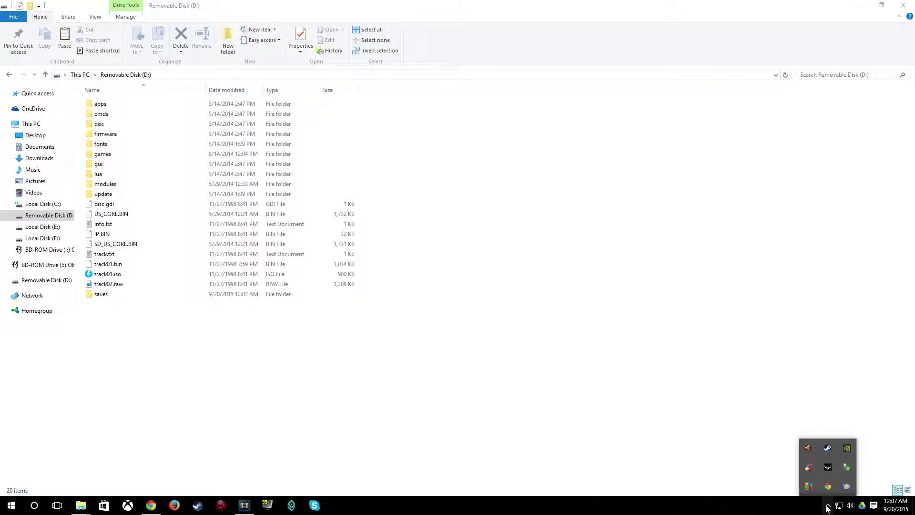
pyautogui.click(846, 467)
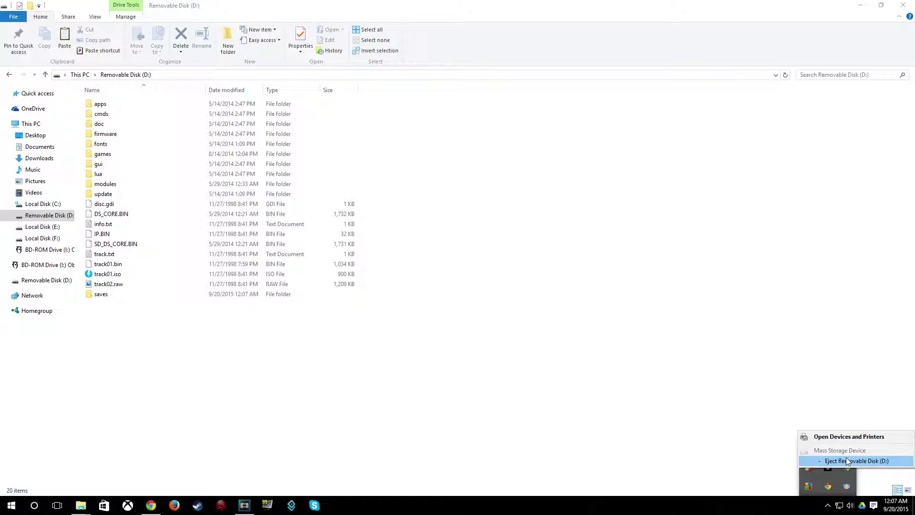
pyautogui.click(847, 461)
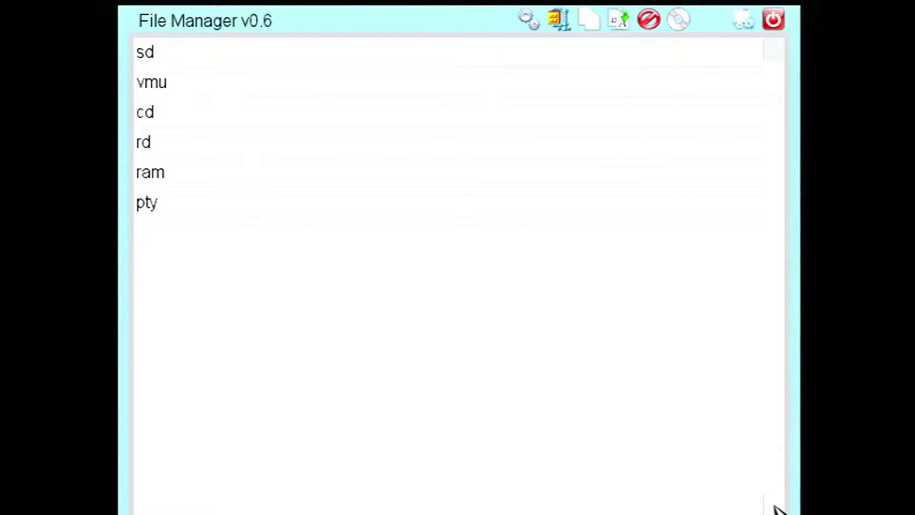
# - Browse into sd in File Manager and open the empty /sd/saves folder
pyautogui.click(148, 45)
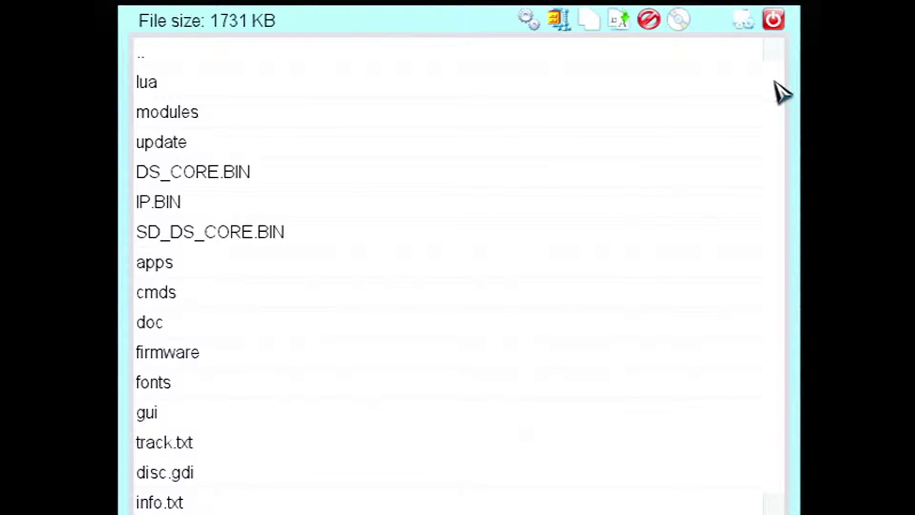
pyautogui.scroll(-1, 784, 124)
pyautogui.scroll(-3, 782, 155)
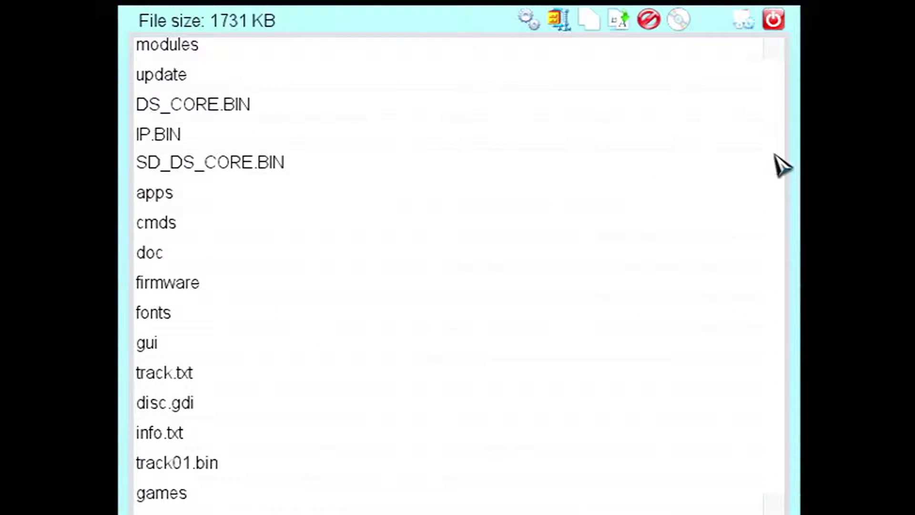
pyautogui.scroll(-5, 786, 214)
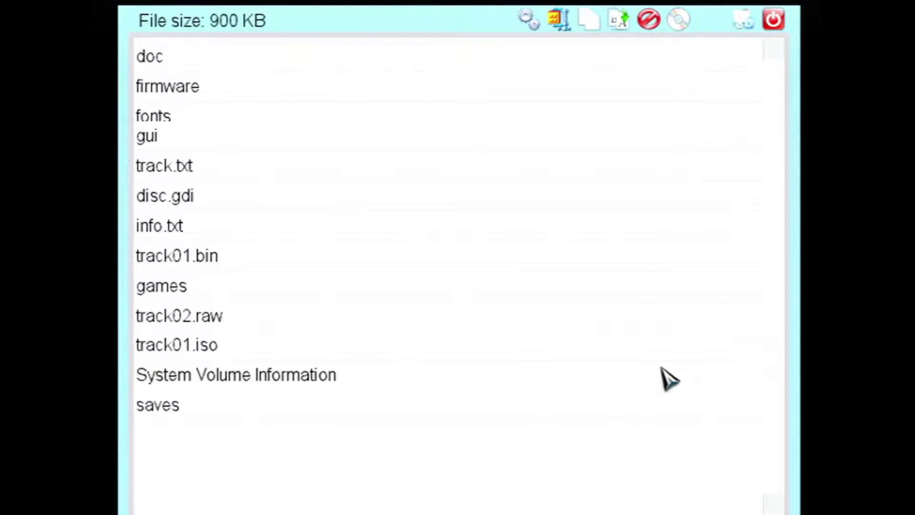
pyautogui.doubleClick(153, 410)
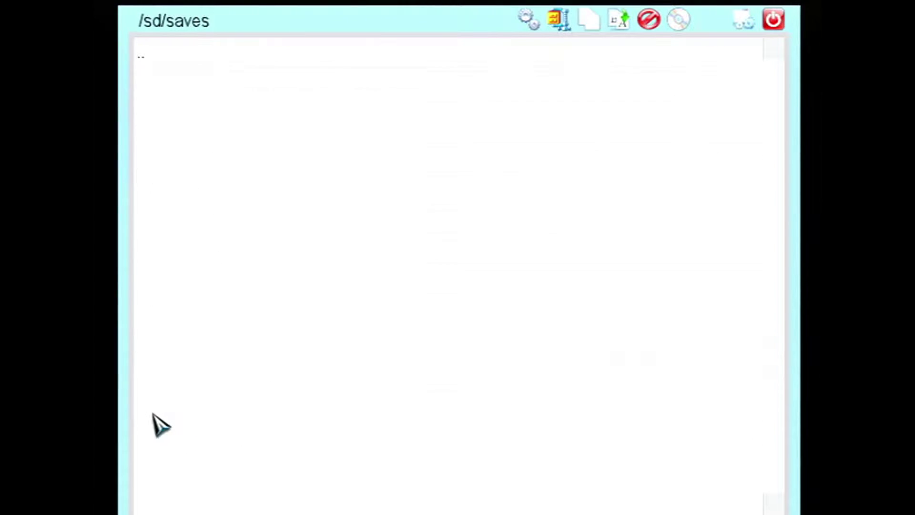
# - Use dual panes to copy CRAZYTAXI_DC from /vmu/a1 into /sd/saves
pyautogui.click(740, 15)
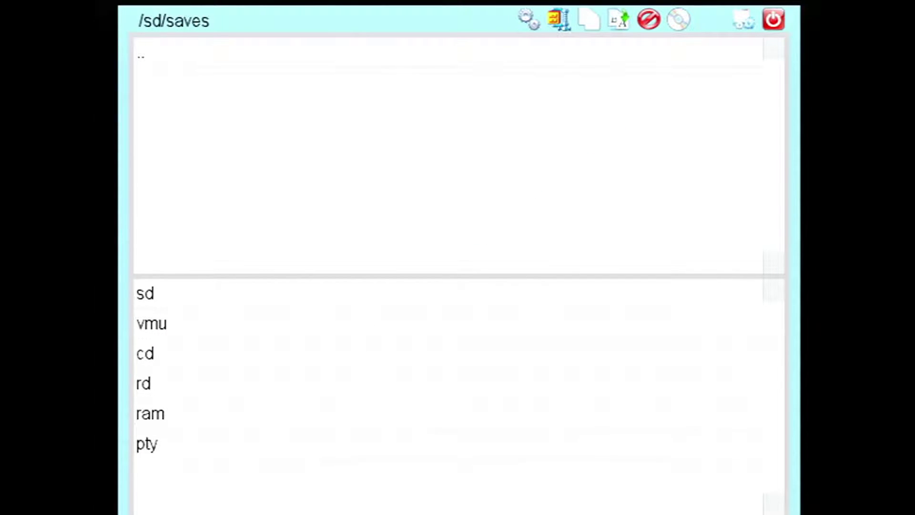
pyautogui.click(152, 324)
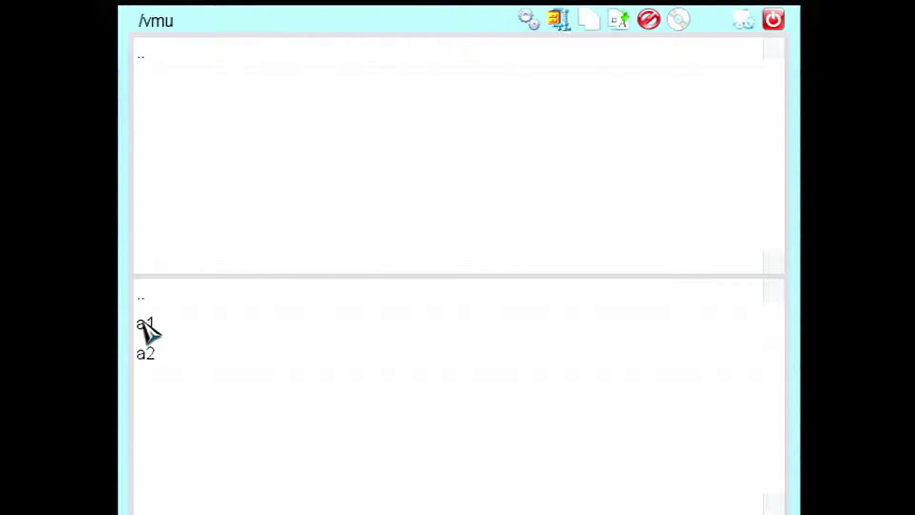
pyautogui.click(145, 324)
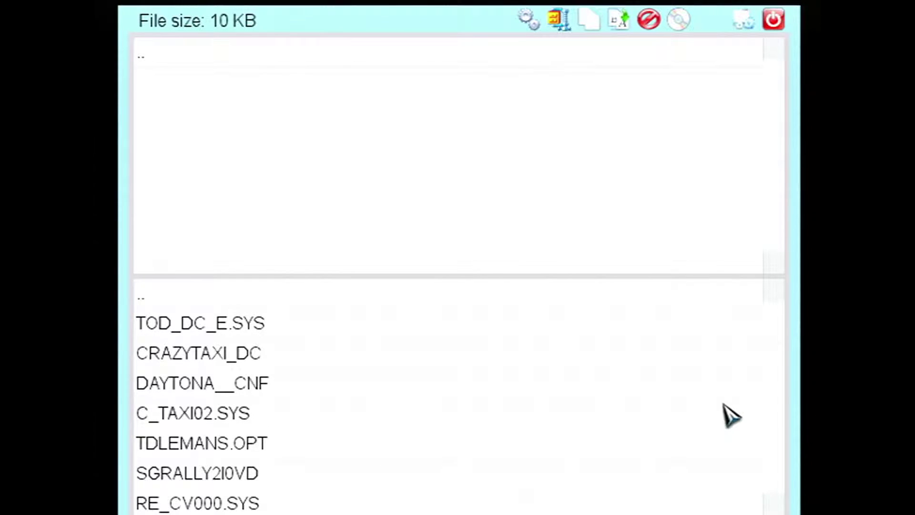
pyautogui.click(282, 356)
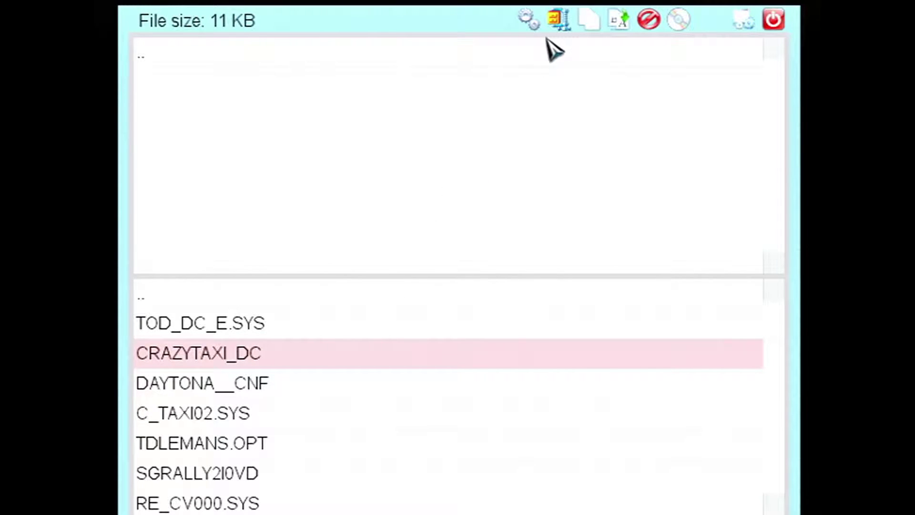
pyautogui.click(592, 15)
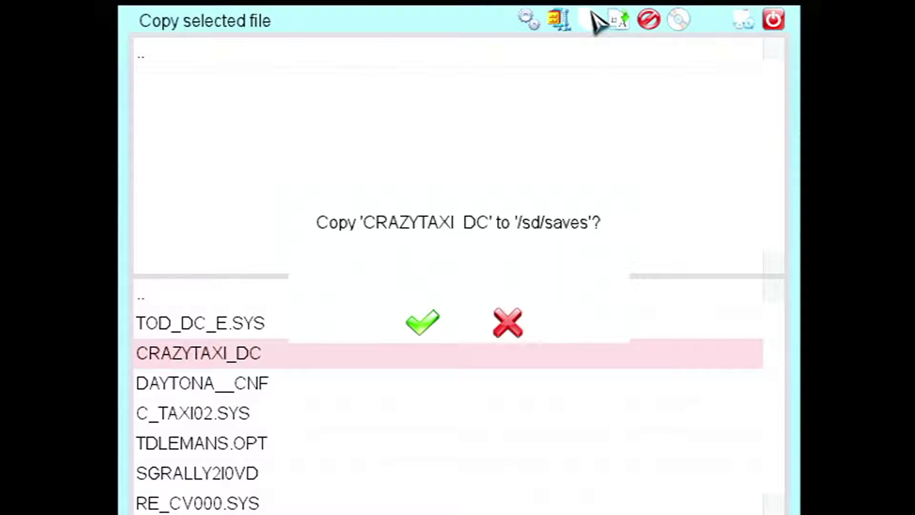
pyautogui.click(432, 328)
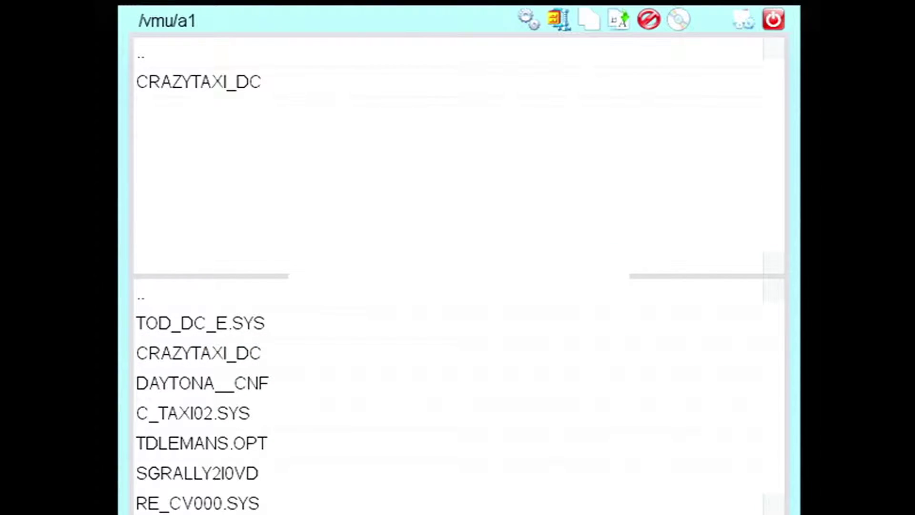
# - Scroll the memory card's save list and select RE_CV000.SYS
pyautogui.scroll(-2, 281, 387)
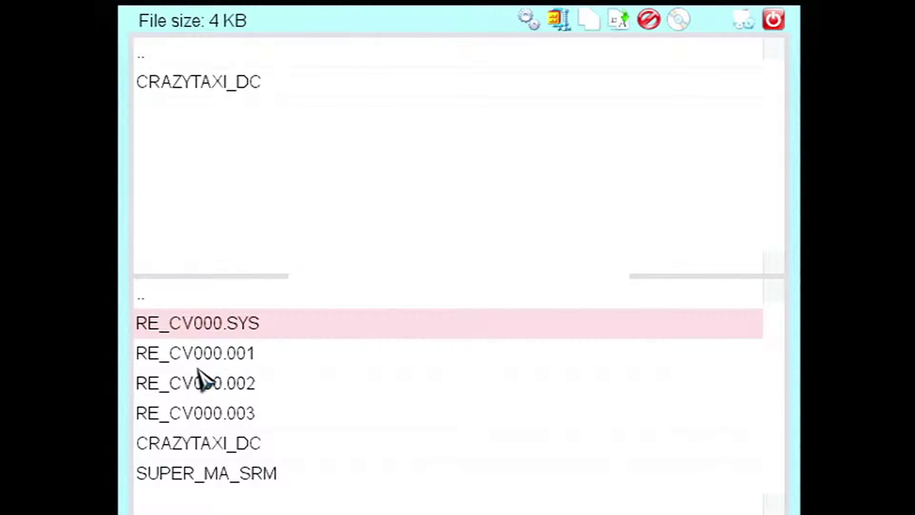
pyautogui.click(204, 334)
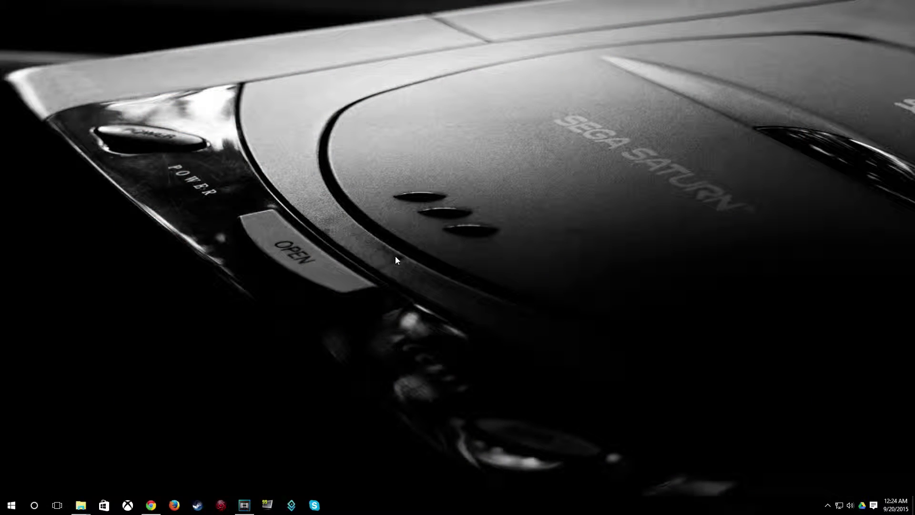
# - Open This PC, check that D:\saves holds CRAZYTAXI_DC, then close the window
pyautogui.click(12, 504)
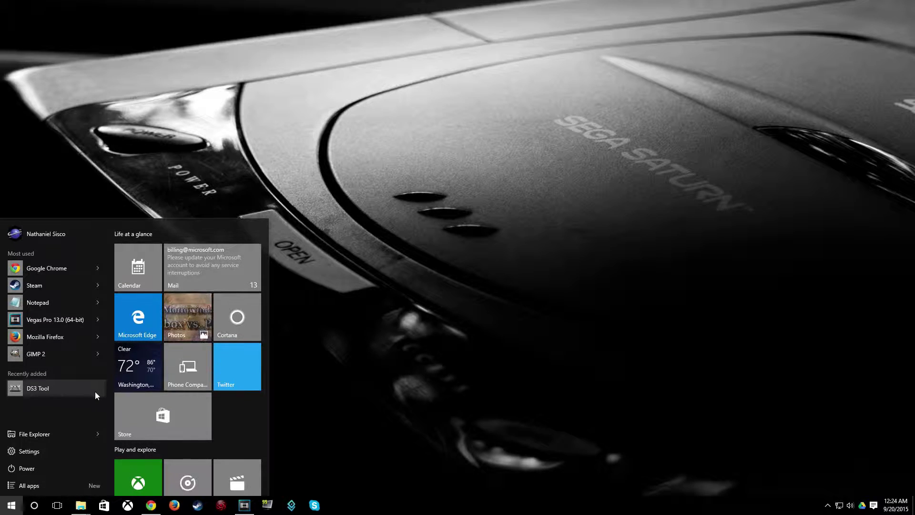
pyautogui.rightClick(81, 505)
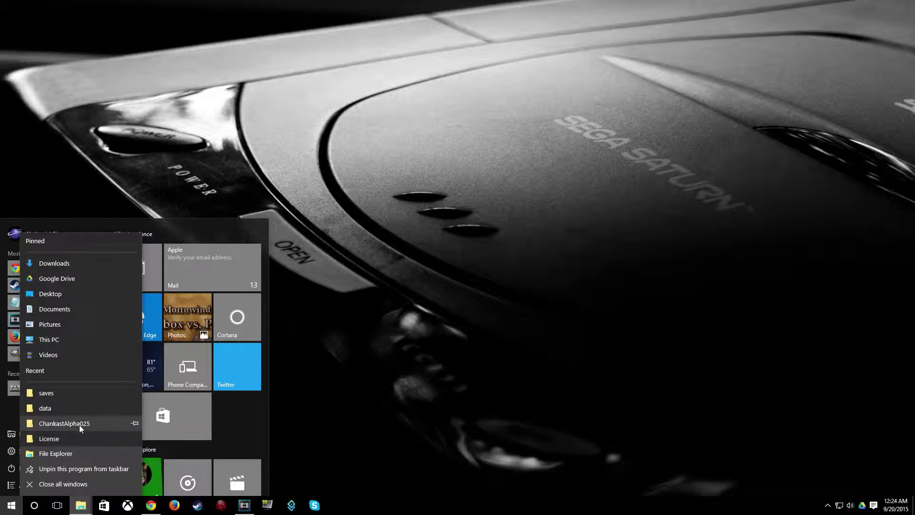
pyautogui.click(76, 339)
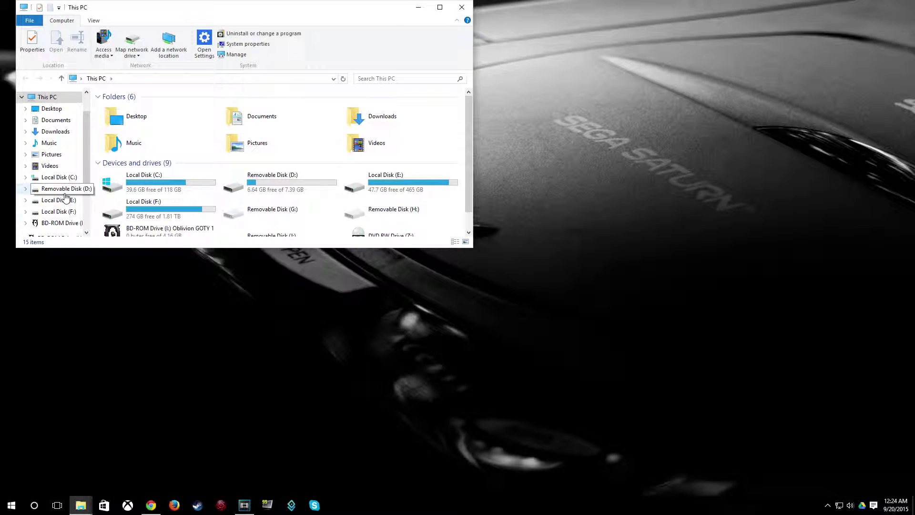
pyautogui.click(65, 191)
pyautogui.doubleClick(117, 198)
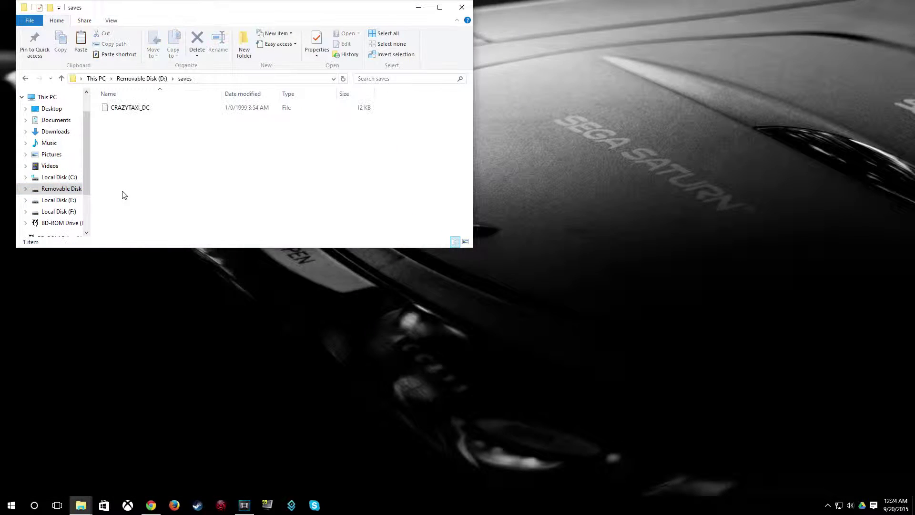
pyautogui.click(124, 107)
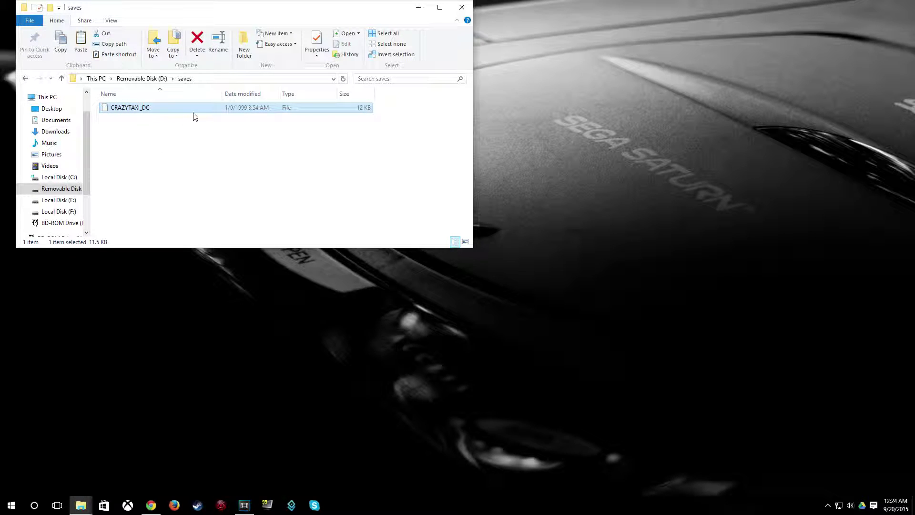
pyautogui.click(461, 12)
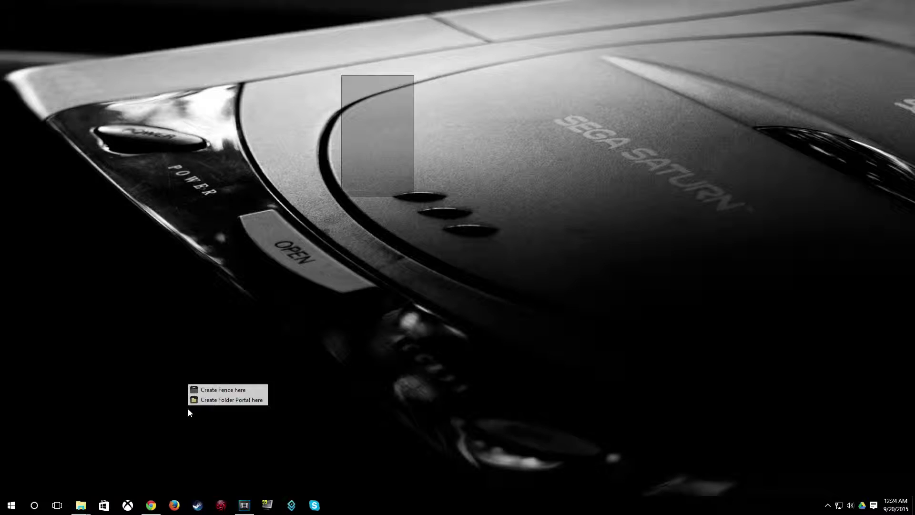
# - Restore the ChankastAlpha025 and nullDC_104_r136 folder windows together
pyautogui.click(58, 453)
pyautogui.moveTo(91, 508)
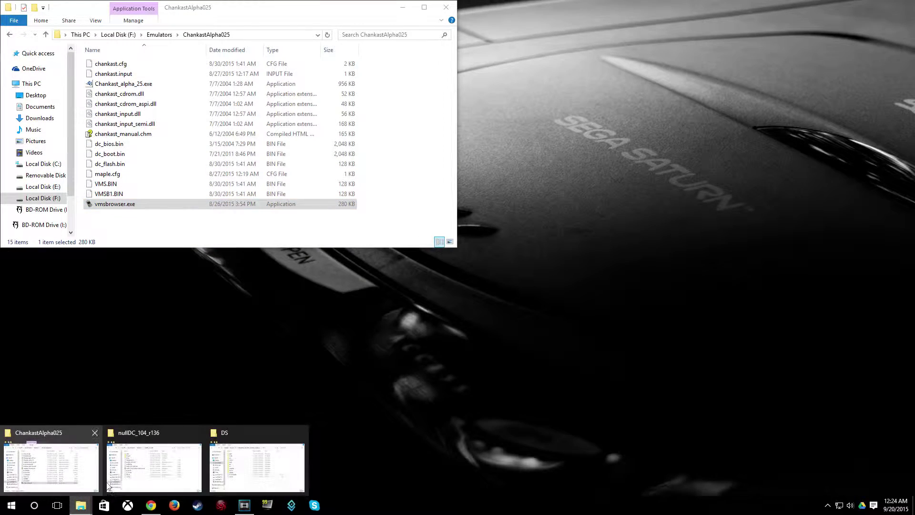
pyautogui.click(152, 457)
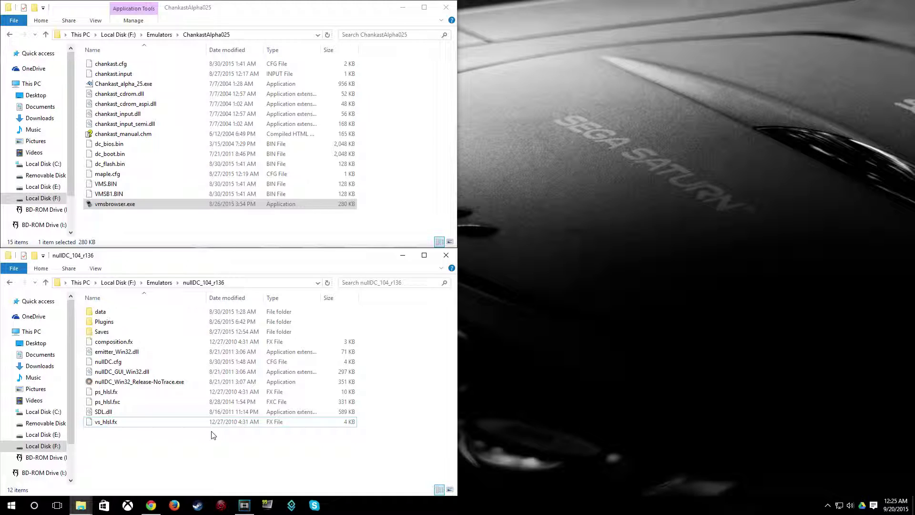
pyautogui.doubleClick(102, 208)
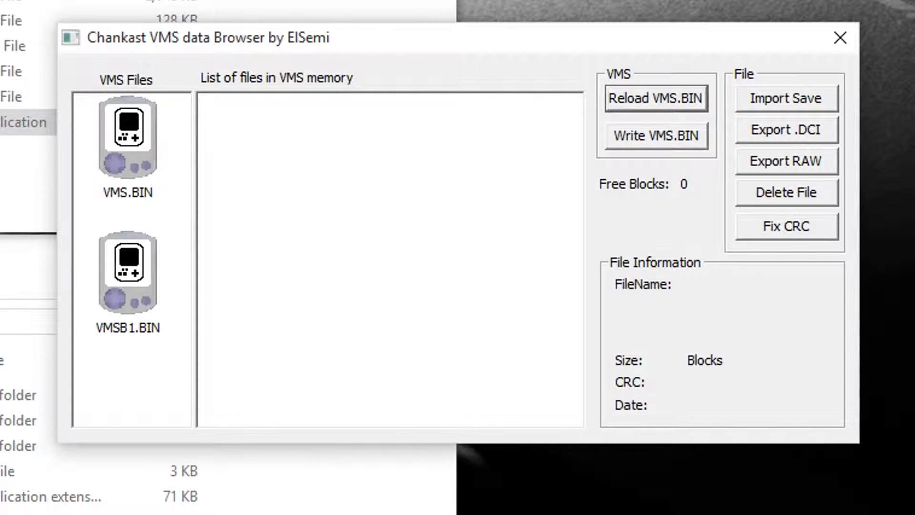
pyautogui.click(111, 141)
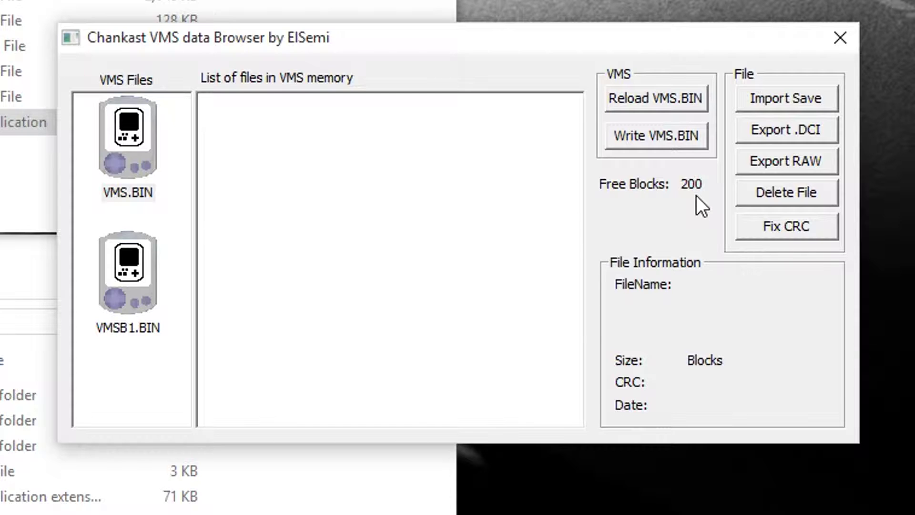
pyautogui.click(840, 38)
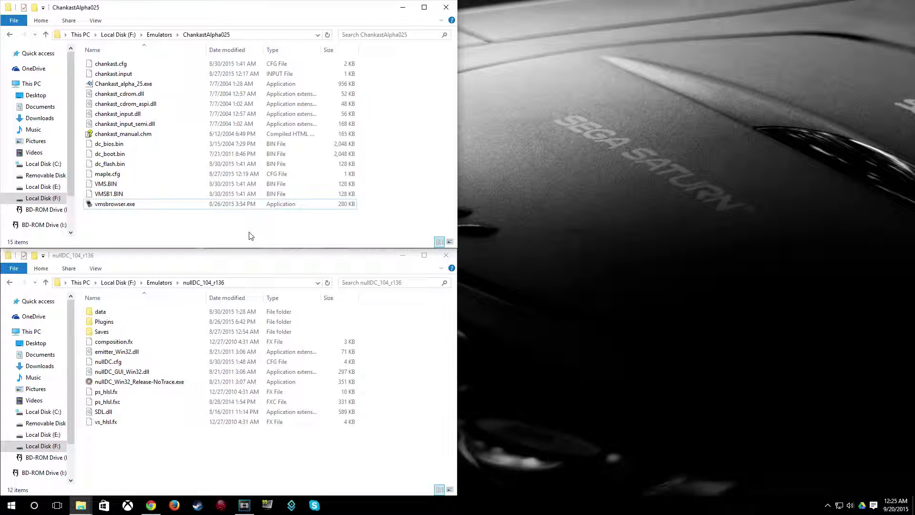
# - Run nullDC_Win32_Release-NoTrace.exe from the nullDC_104_r136 folder window
pyautogui.click(126, 457)
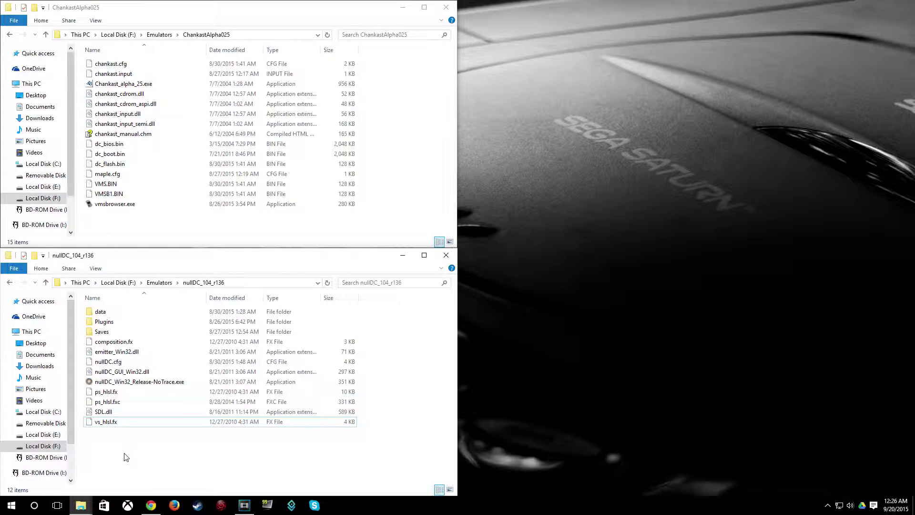
pyautogui.doubleClick(125, 382)
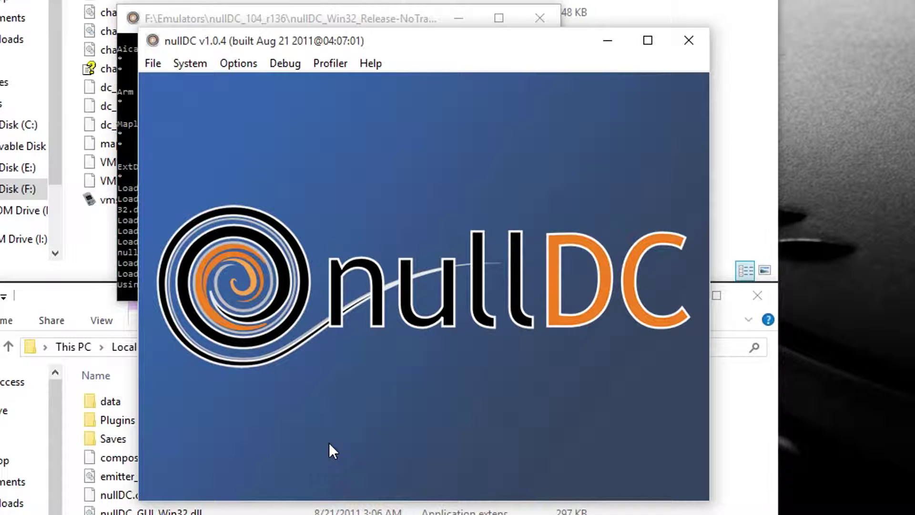
# - Under Options > Maple, attach 'nullDC VMU Logitech friendly version' to Port A Subdevice 1
pyautogui.click(246, 63)
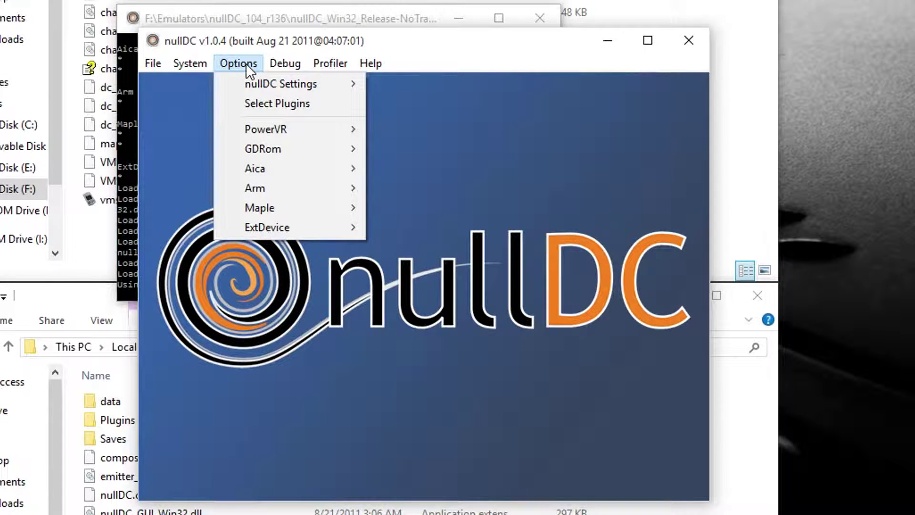
pyautogui.moveTo(284, 207)
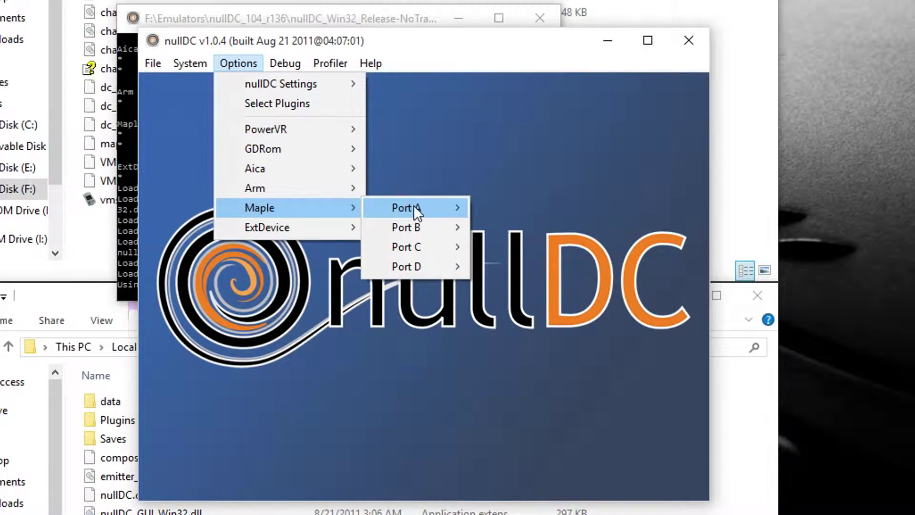
pyautogui.moveTo(414, 205)
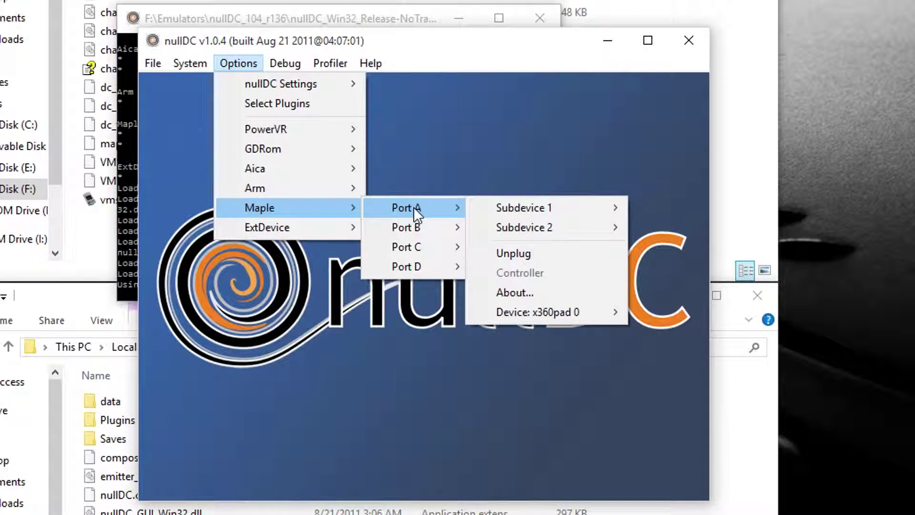
pyautogui.moveTo(519, 202)
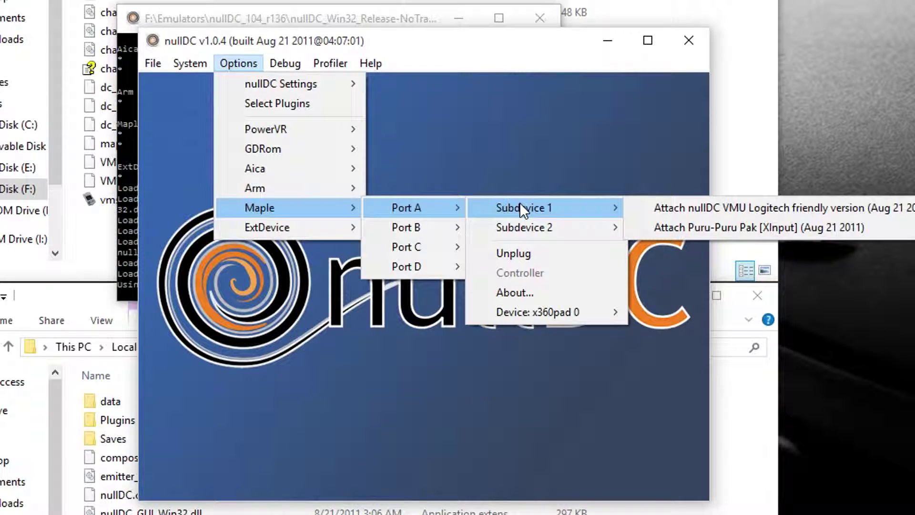
pyautogui.click(703, 208)
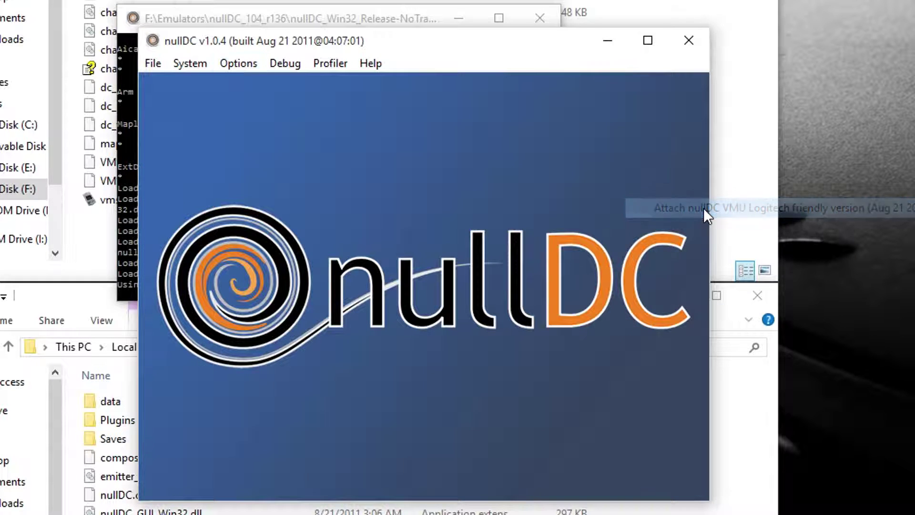
# - Boot nullDC into the Dreamcast BIOS without a game disc
pyautogui.click(152, 65)
pyautogui.click(164, 84)
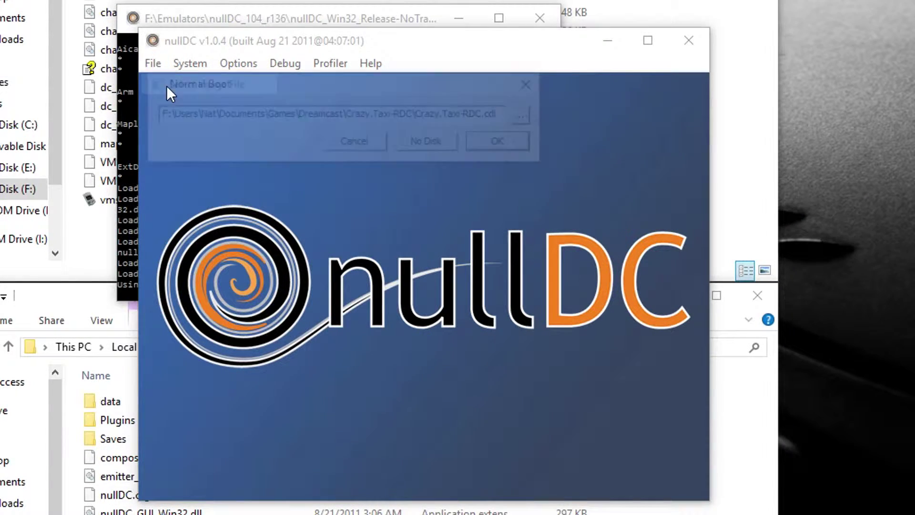
pyautogui.click(428, 144)
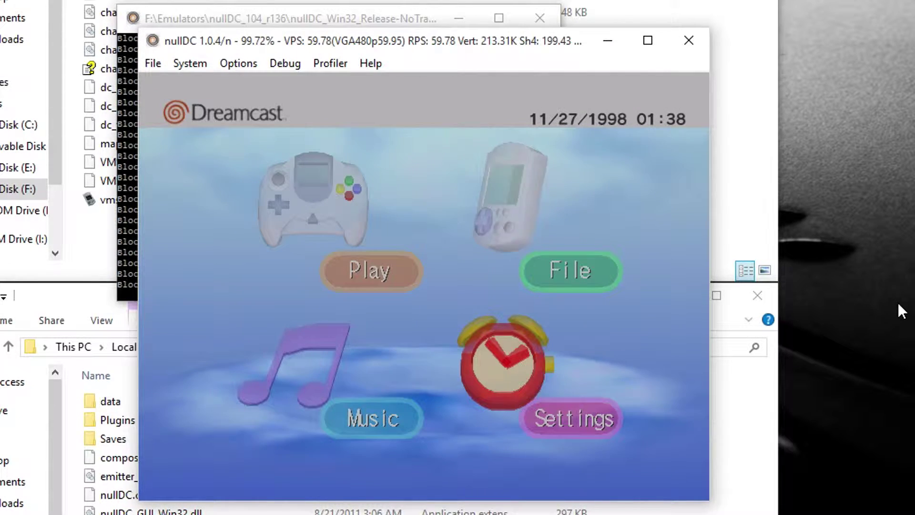
# - Delete all files on memory card A-1, confirming colour and Yes, then close nullDC
pyautogui.press('x')
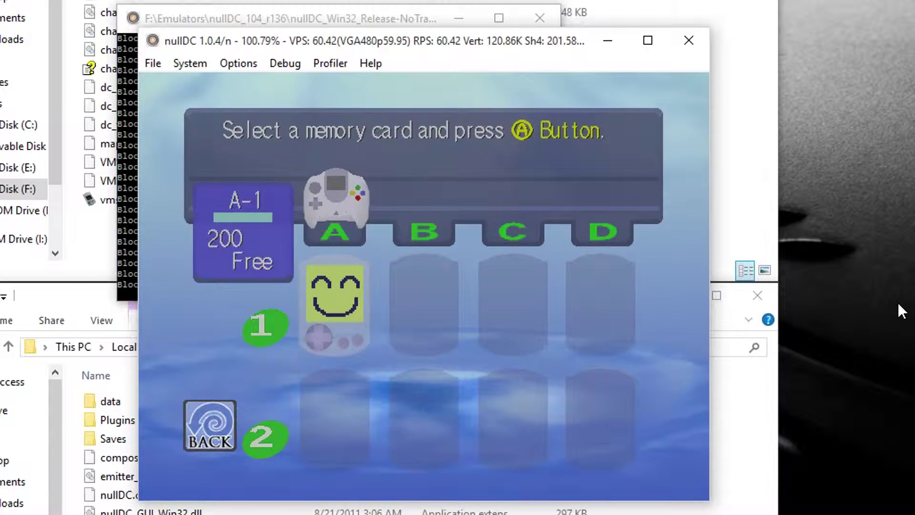
pyautogui.press('x')
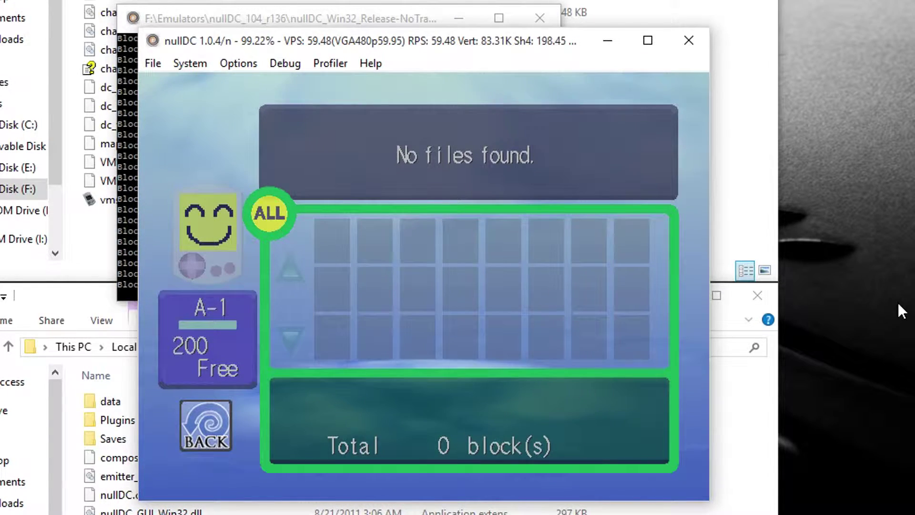
pyautogui.press('s')
pyautogui.press('Up')
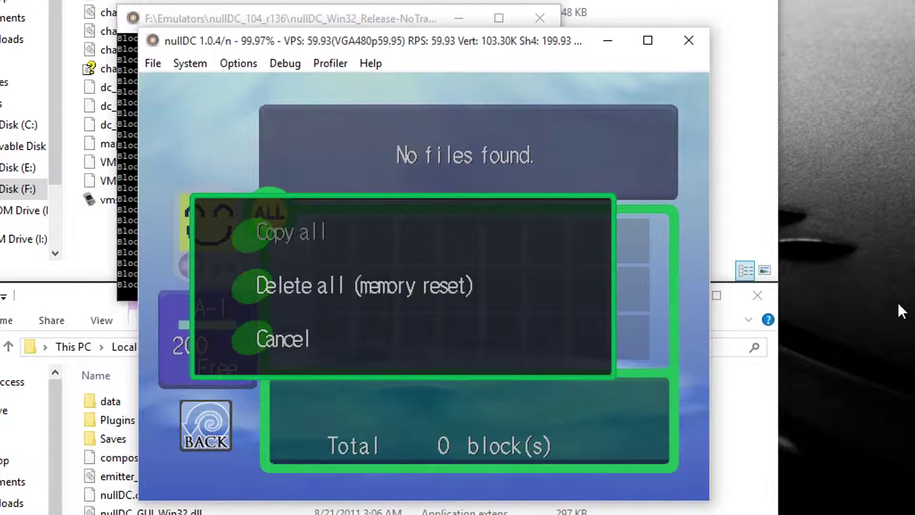
pyautogui.press('x')
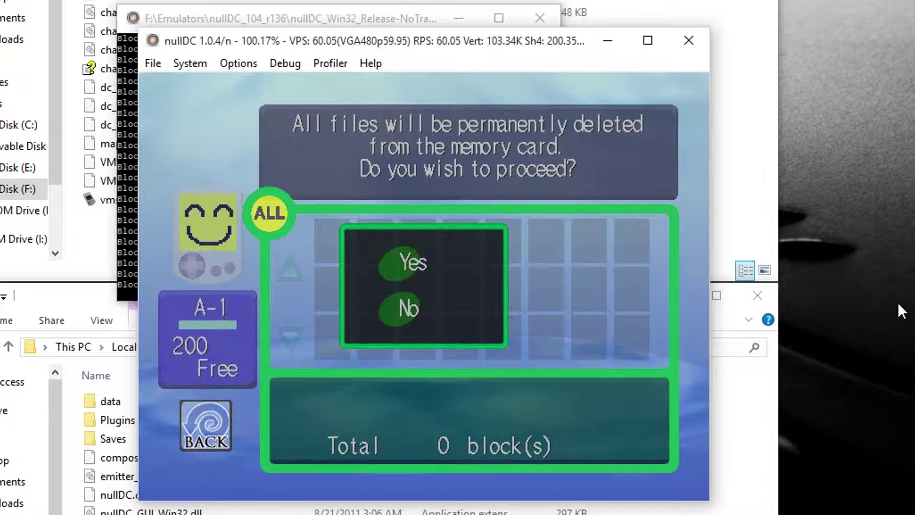
pyautogui.press('x')
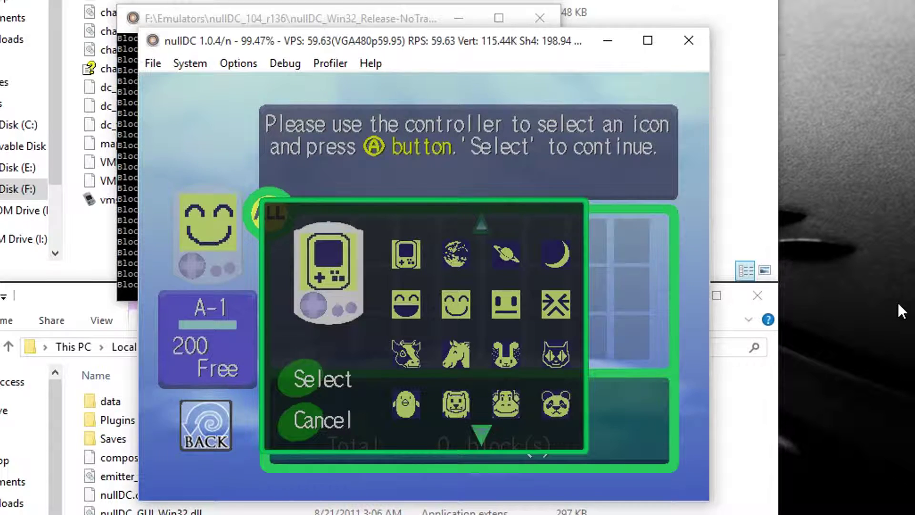
pyautogui.press('x')
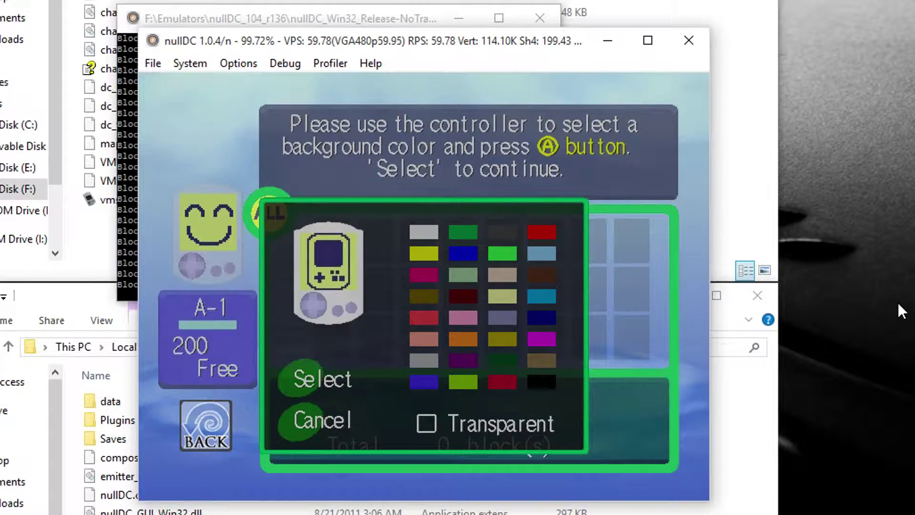
pyautogui.press('x')
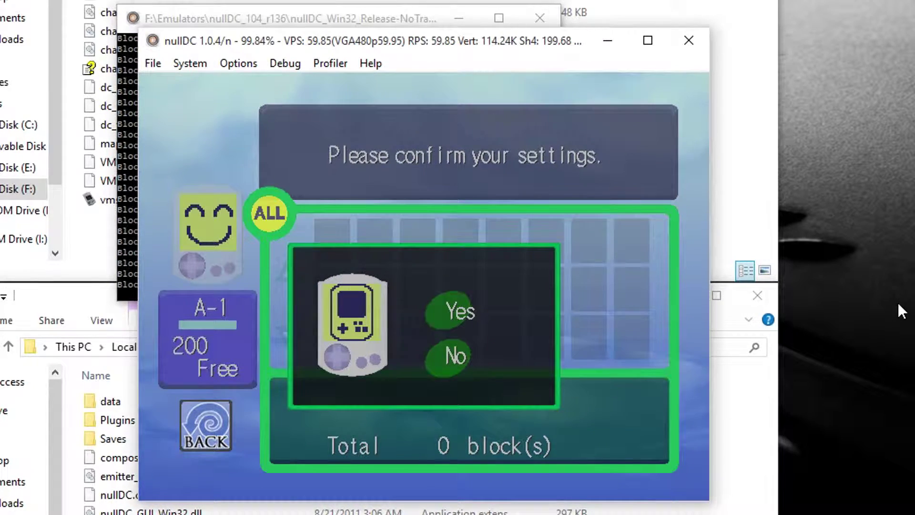
pyautogui.press('x')
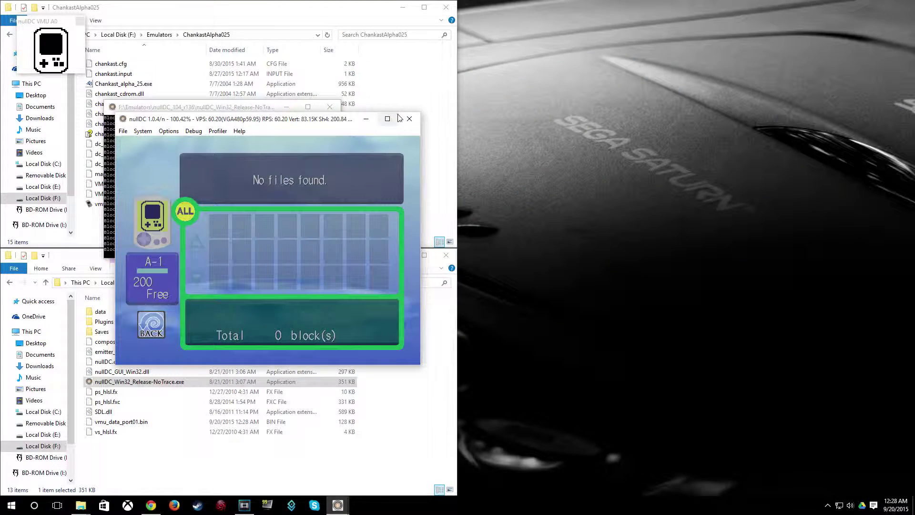
pyautogui.click(409, 118)
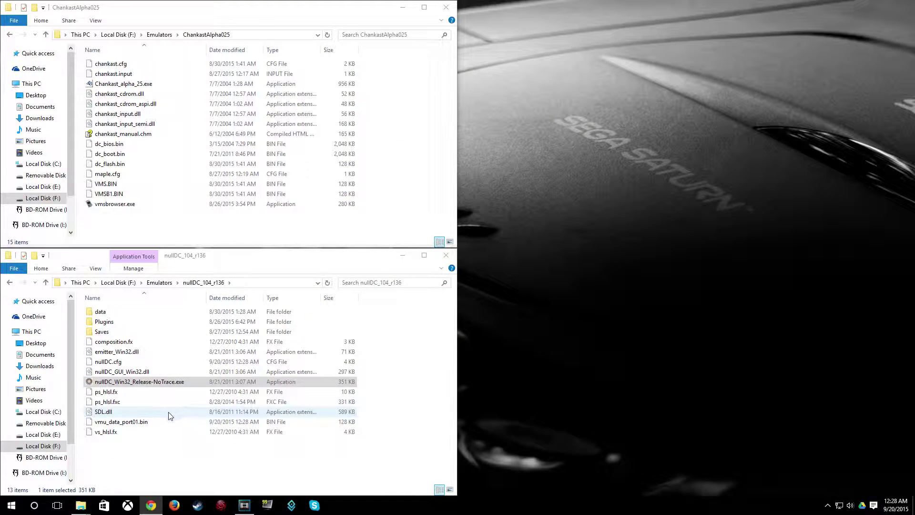
pyautogui.click(146, 421)
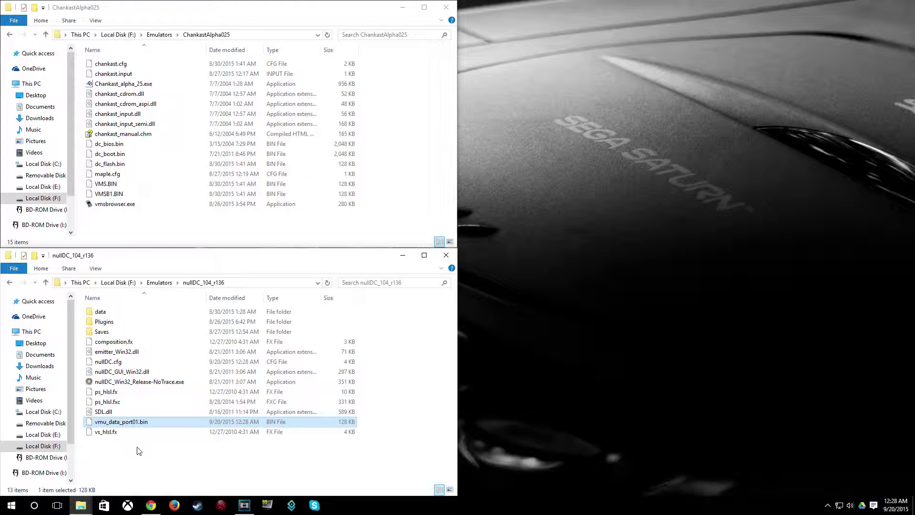
# - Launch Chankast and set its emulated disc drive to z:
pyautogui.doubleClick(128, 88)
pyautogui.click(38, 23)
pyautogui.click(45, 35)
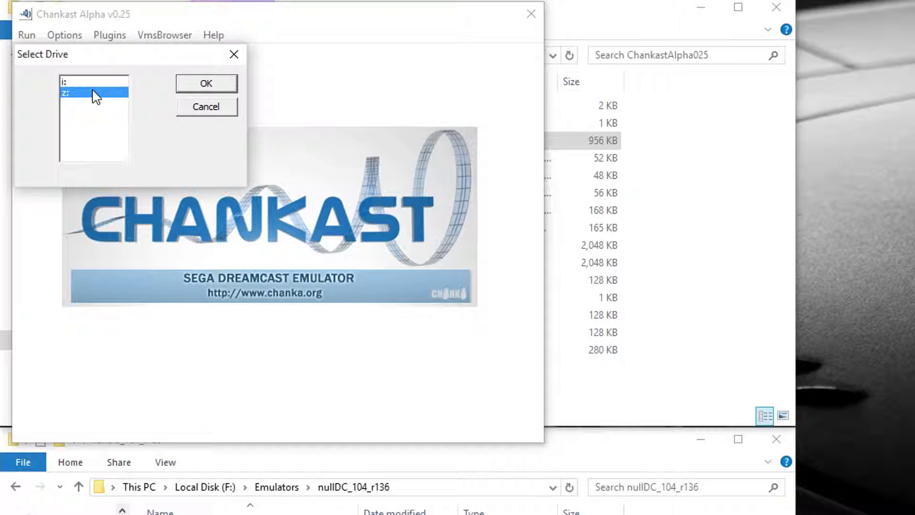
pyautogui.click(201, 86)
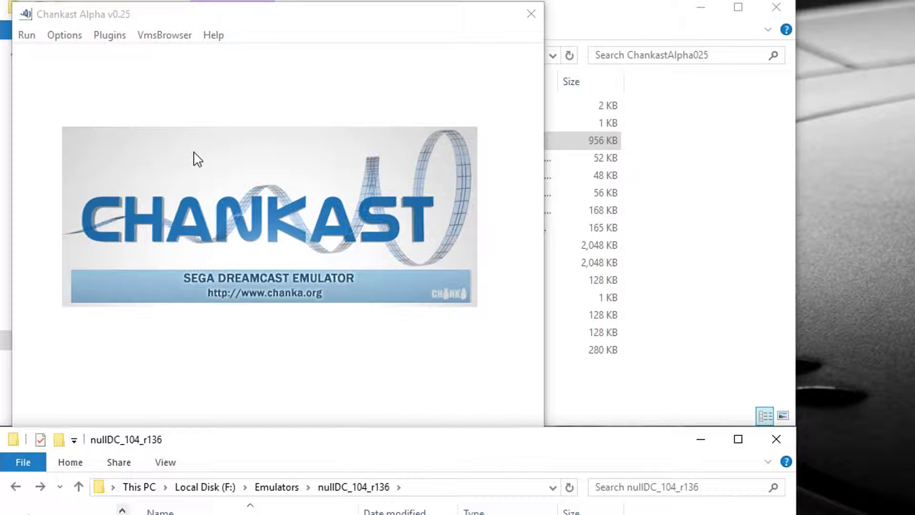
# - Start the Dreamcast BIOS, delete all files on memory card A-1, then close Chankast
pyautogui.click(27, 37)
pyautogui.click(37, 54)
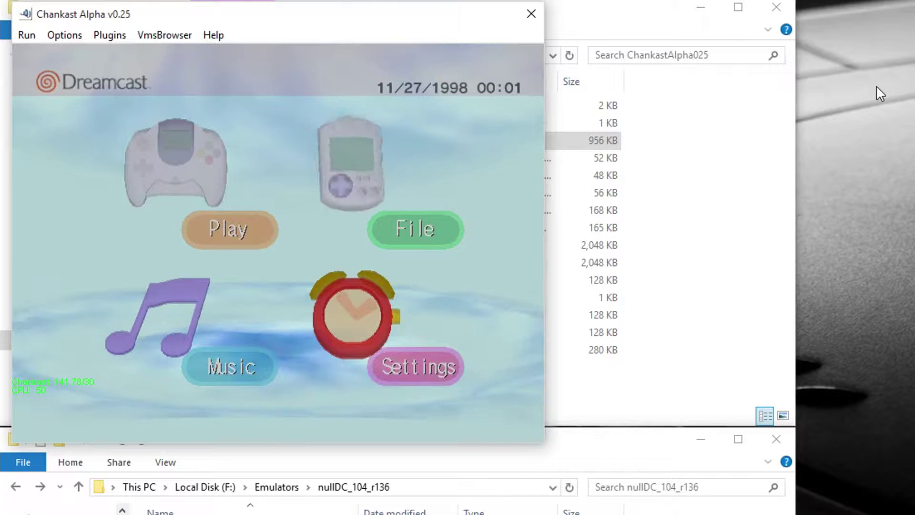
pyautogui.press('Return')
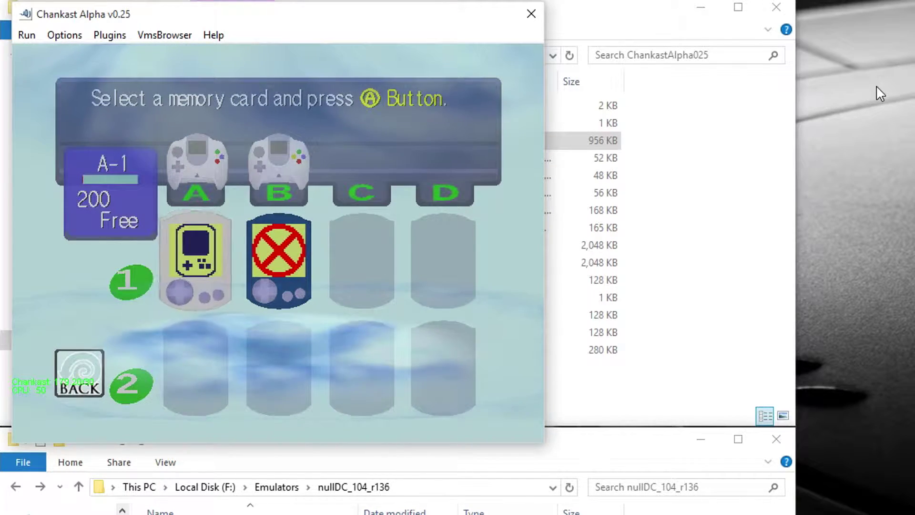
pyautogui.press('Return')
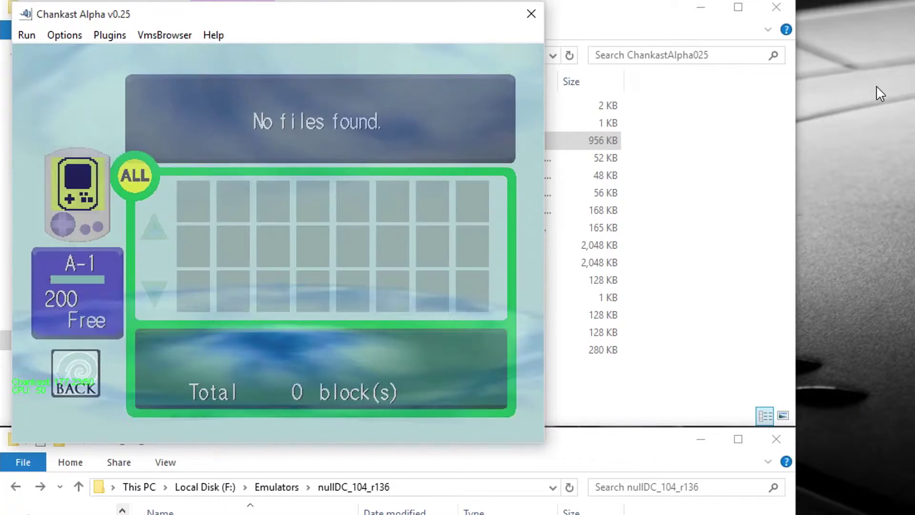
pyautogui.press('Return')
pyautogui.press('Return')
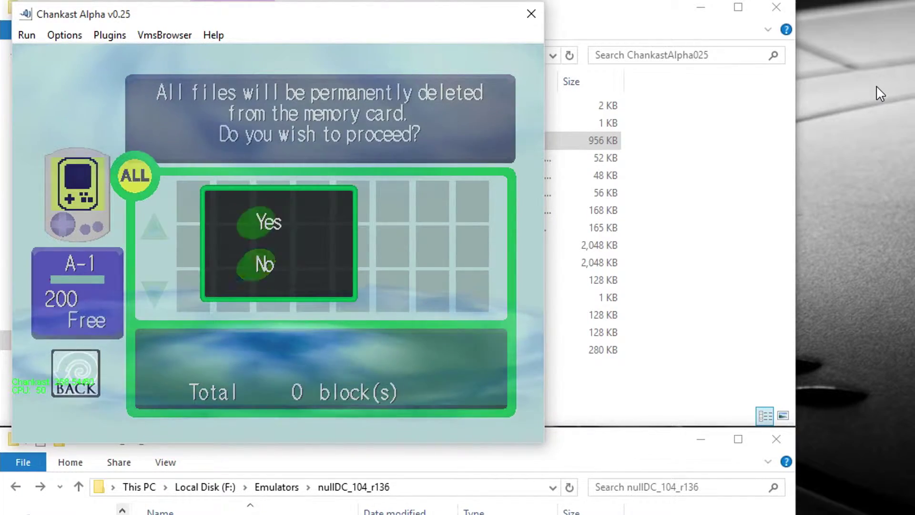
pyautogui.press('Return')
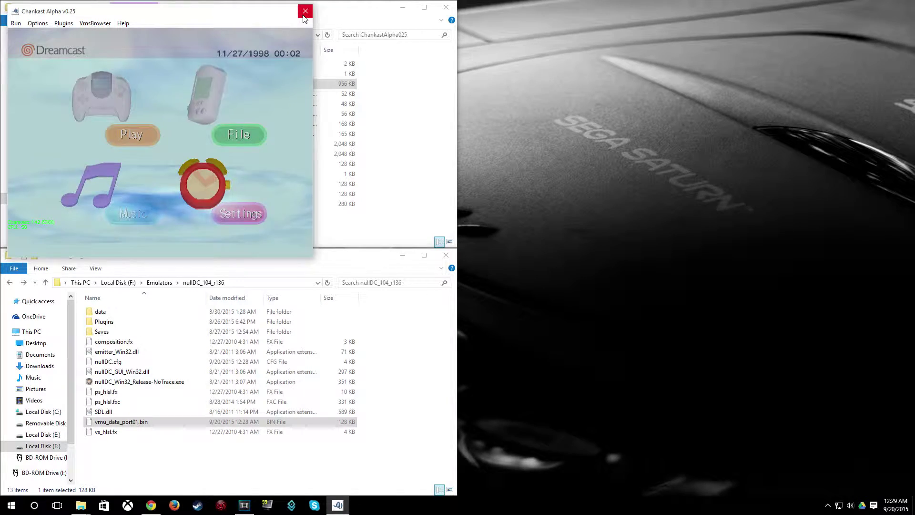
pyautogui.hotkey('alt', 'F4')
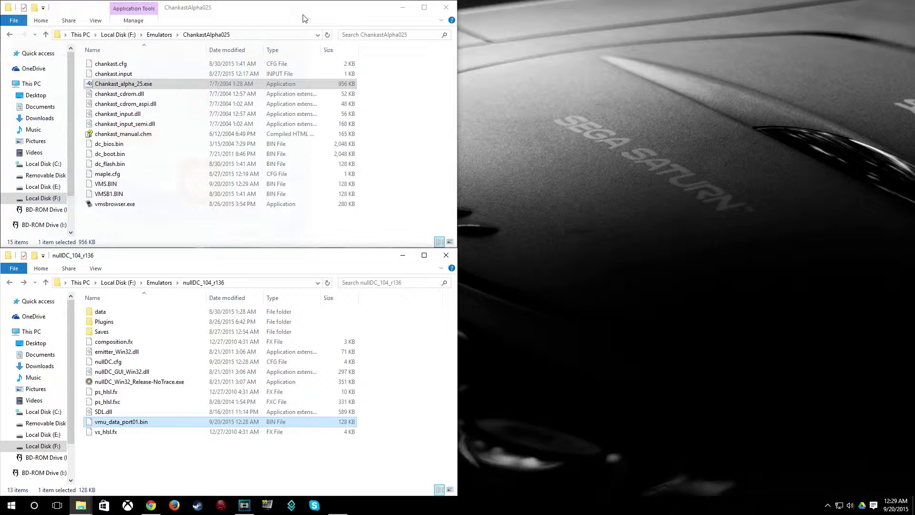
# - Copy nullDC's vmu_data_port01.bin into the ChankastAlpha025 folder
pyautogui.click(226, 224)
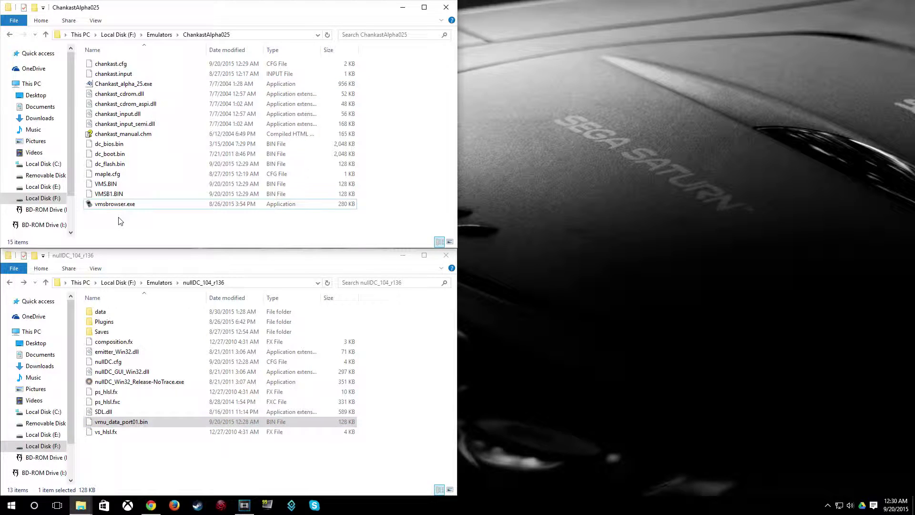
pyautogui.click(110, 422)
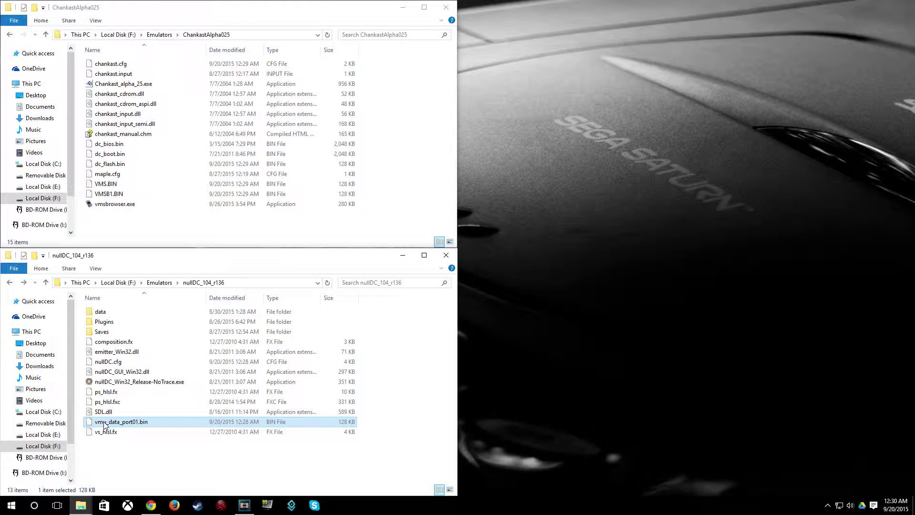
pyautogui.rightClick(105, 422)
pyautogui.click(127, 365)
pyautogui.rightClick(109, 225)
pyautogui.click(141, 290)
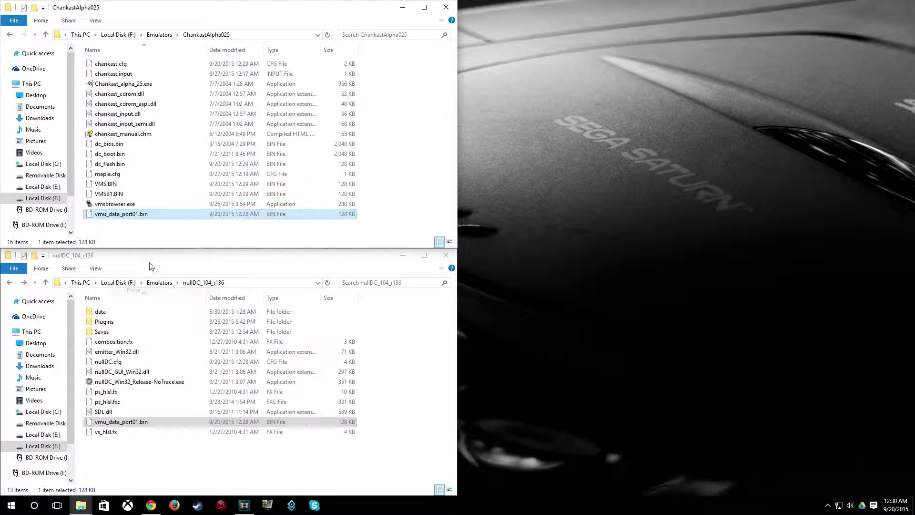
# - Rename ChankastAlpha025's VMS.BIN to VMS.BIN.bak as a backup
pyautogui.click(116, 185)
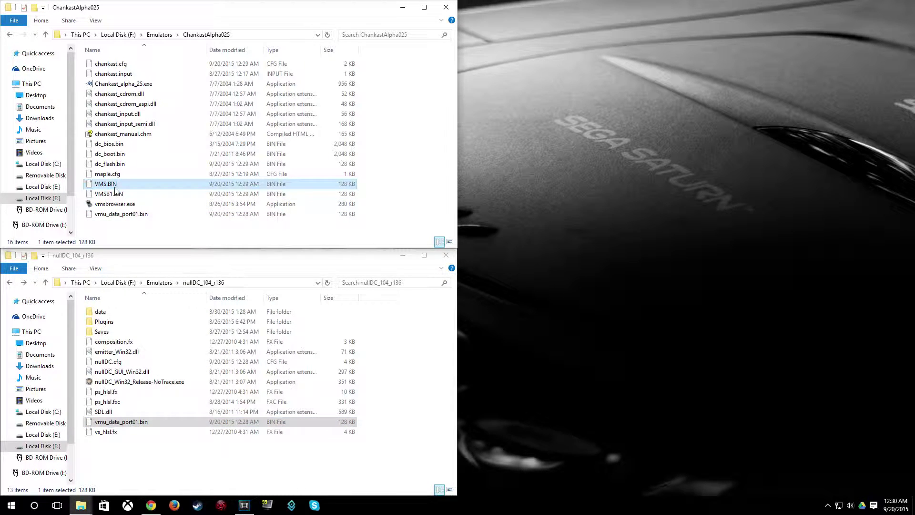
pyautogui.click(115, 185)
pyautogui.click(115, 186)
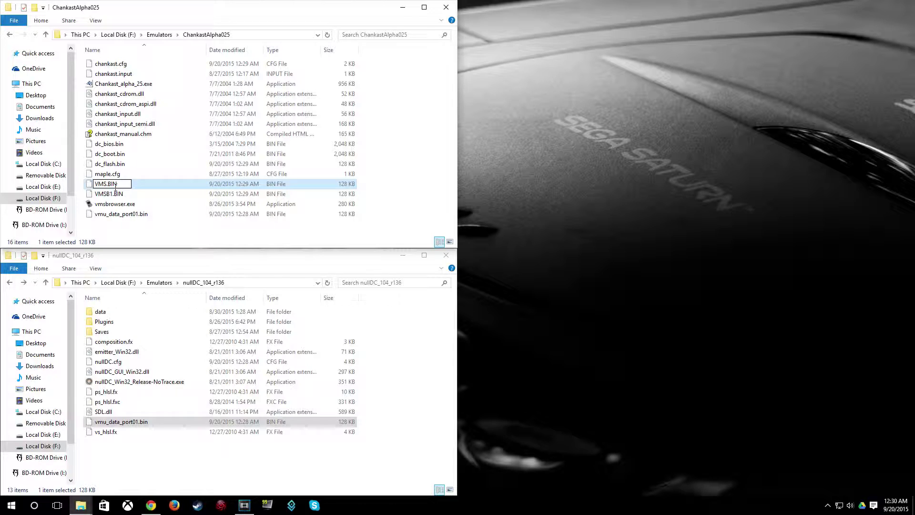
pyautogui.write('.bak')
pyautogui.press('Return')
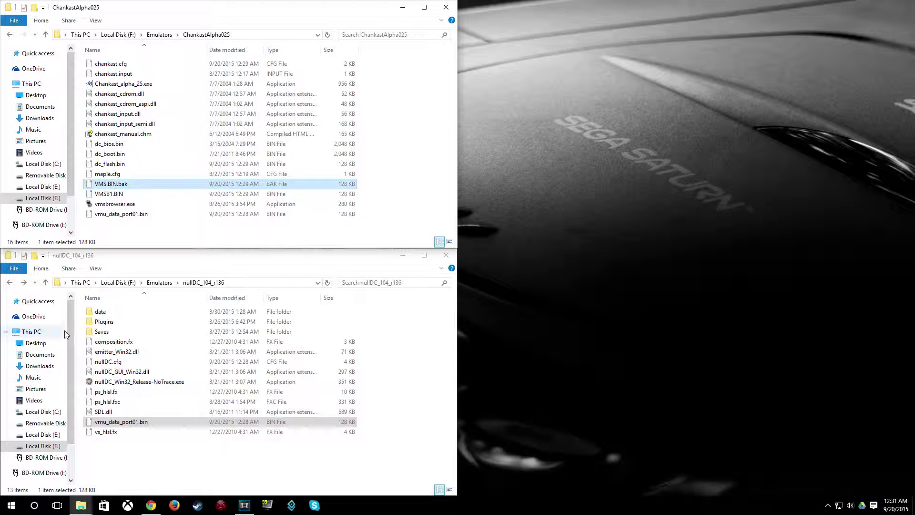
# - Turn on showing hidden files and folders via the 'show hidd' Start search
pyautogui.click(11, 505)
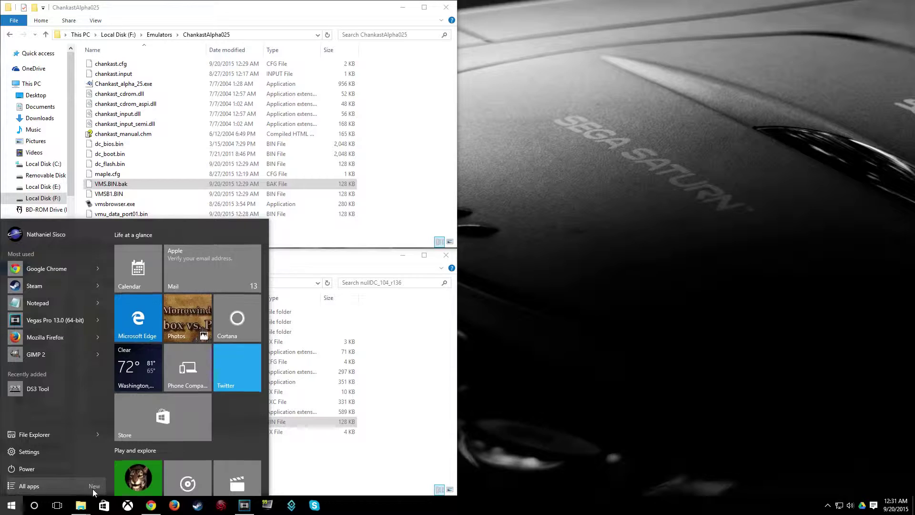
pyautogui.click(585, 428)
pyautogui.write('show hidd')
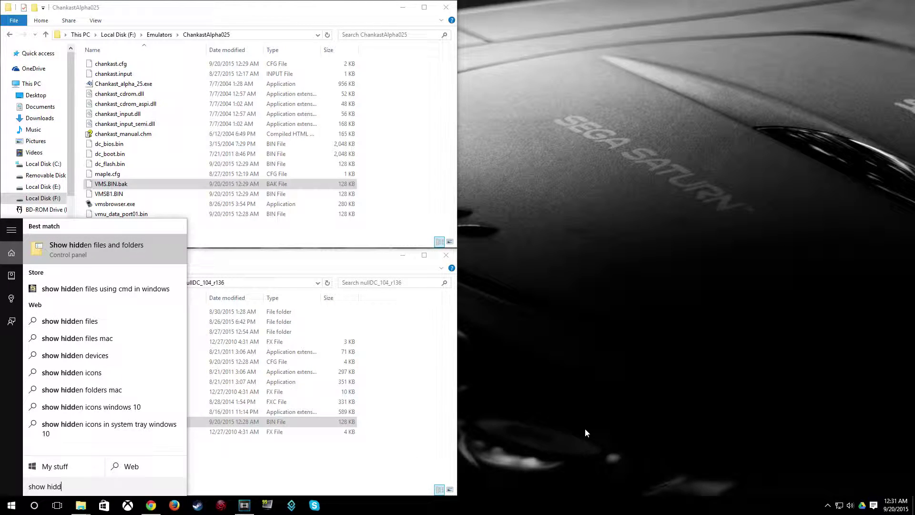
pyautogui.press('Return')
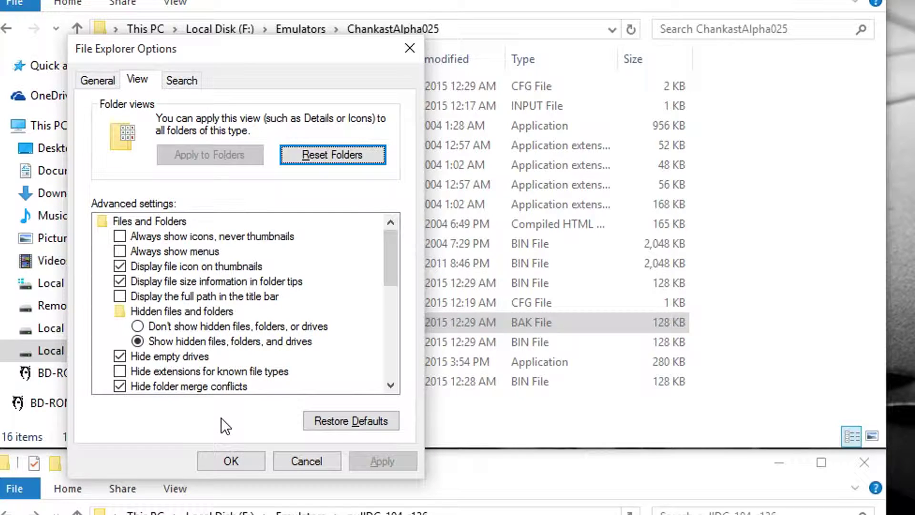
pyautogui.click(236, 458)
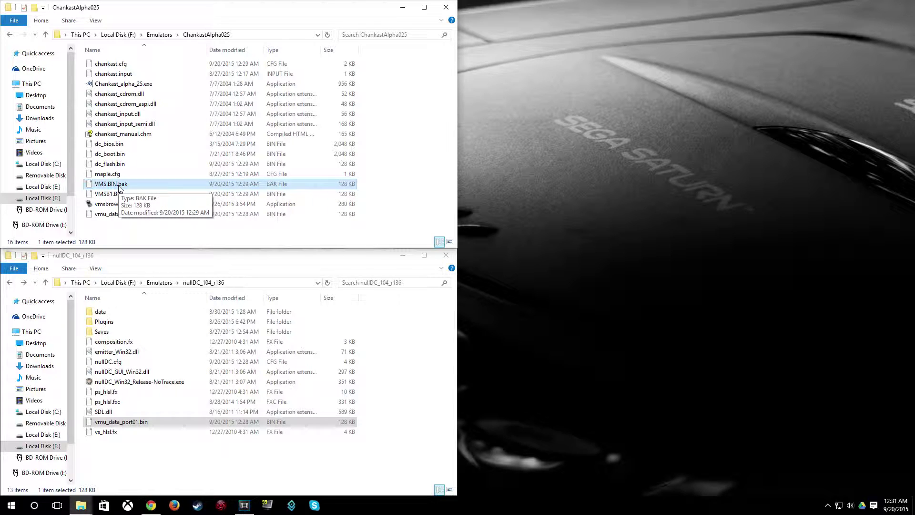
# - Rename the copied vmu_data_port01.bin in ChankastAlpha025 to vms.bin
pyautogui.click(115, 214)
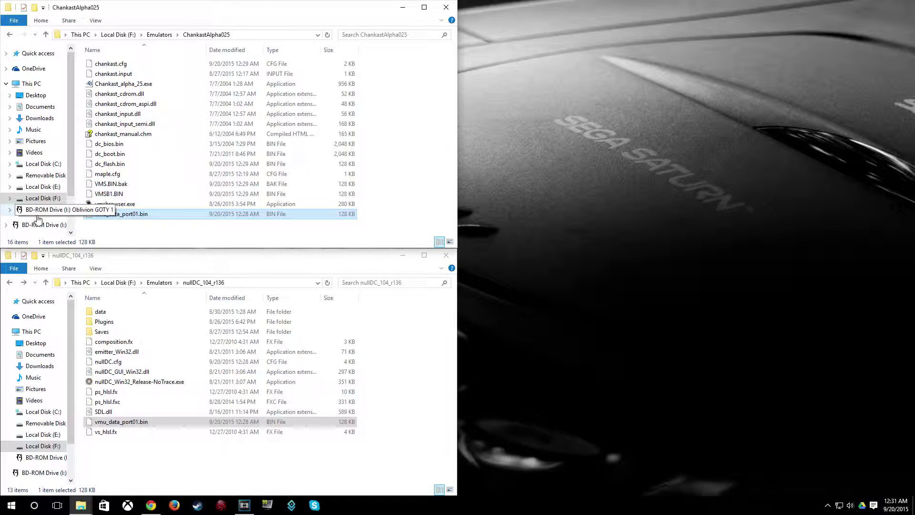
pyautogui.press('F2')
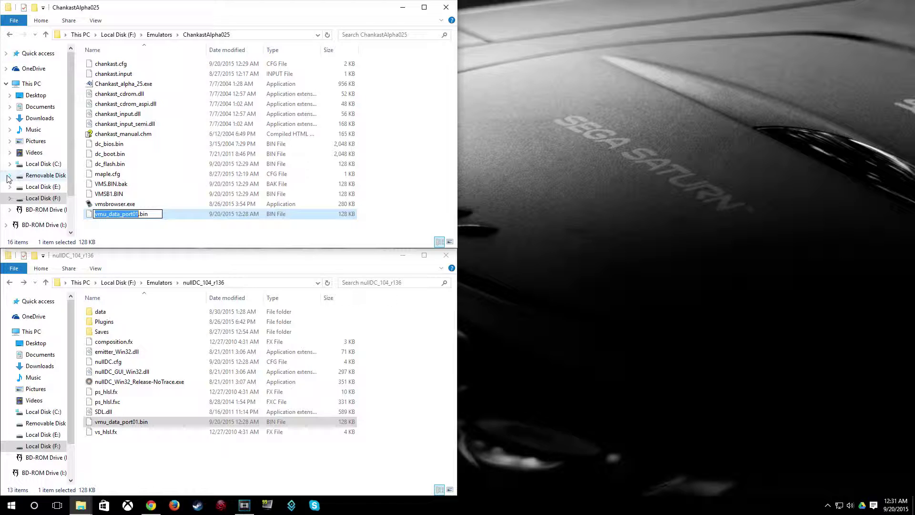
pyautogui.write('vms')
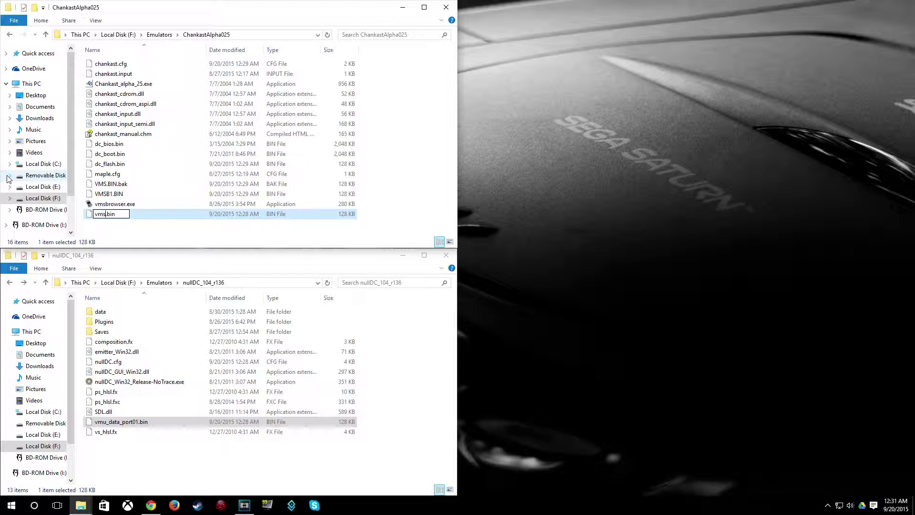
pyautogui.press('Return')
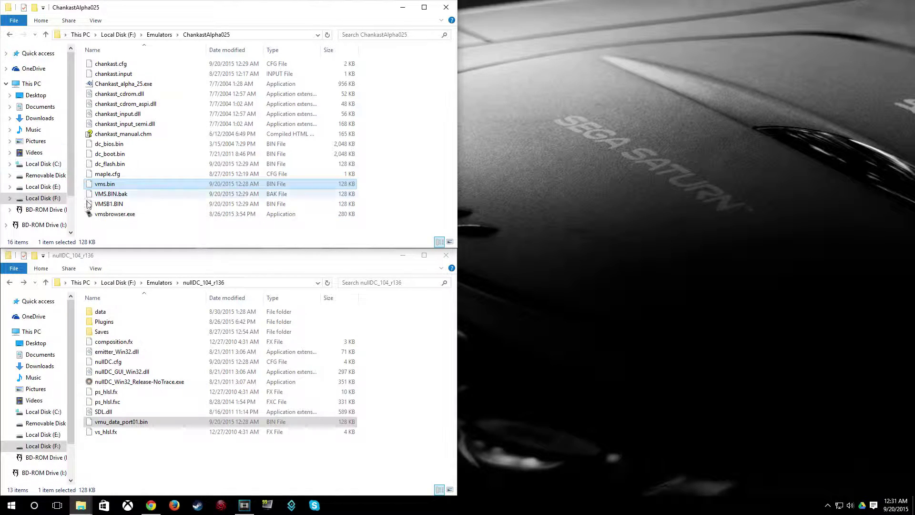
pyautogui.click(111, 230)
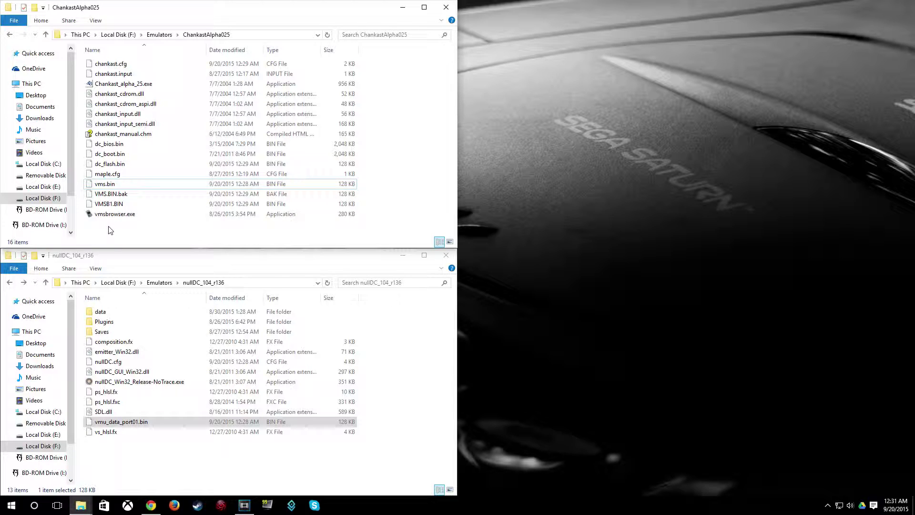
# - Run vmsbrowser.exe and load vms.bin, an empty card with 200 free blocks
pyautogui.click(107, 216)
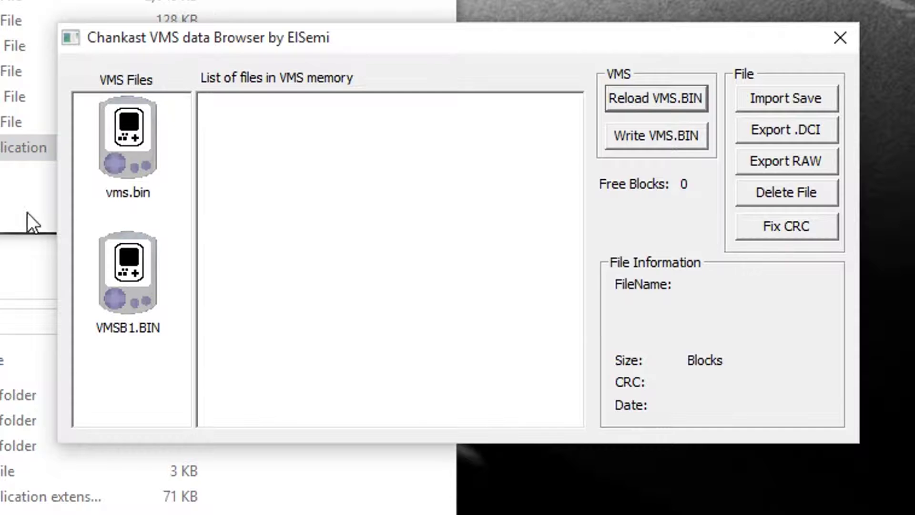
pyautogui.click(120, 162)
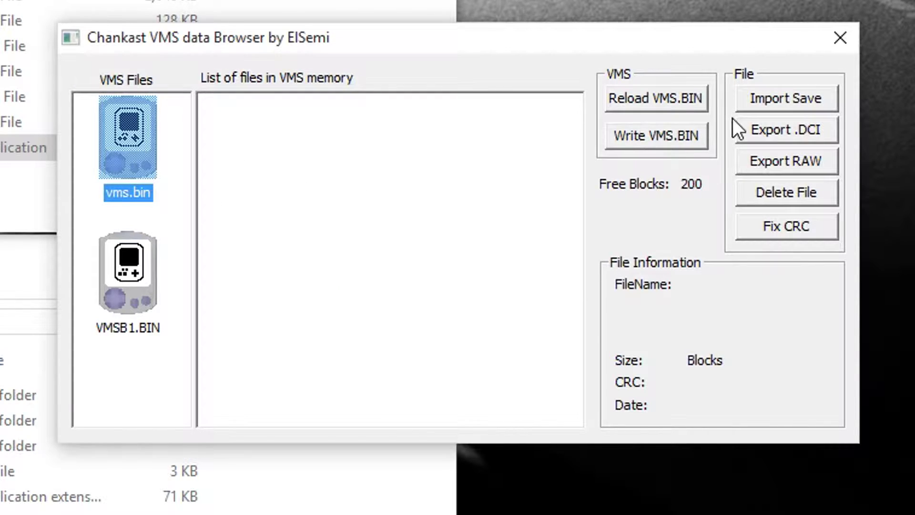
# - Import CRAZYTAXI_DC from Removable Disk (D:)\saves into vms.bin and write VMS.BIN
pyautogui.click(771, 96)
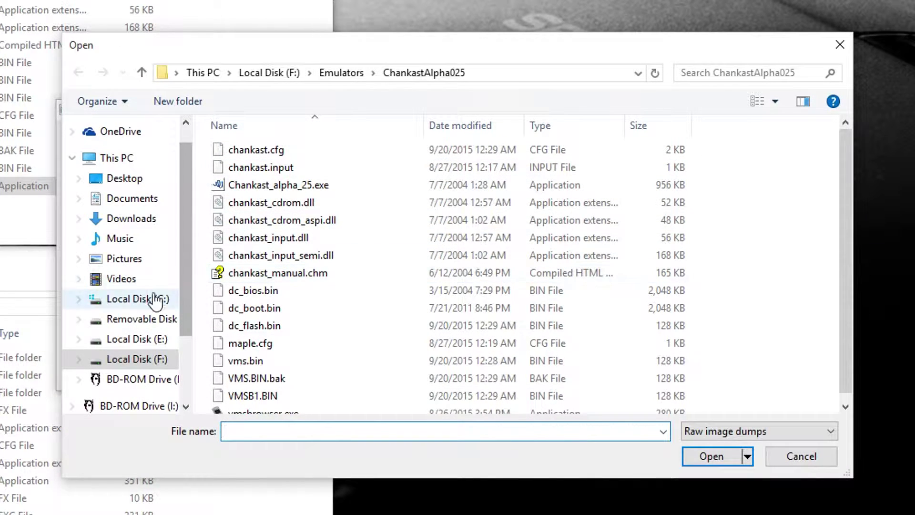
pyautogui.click(114, 316)
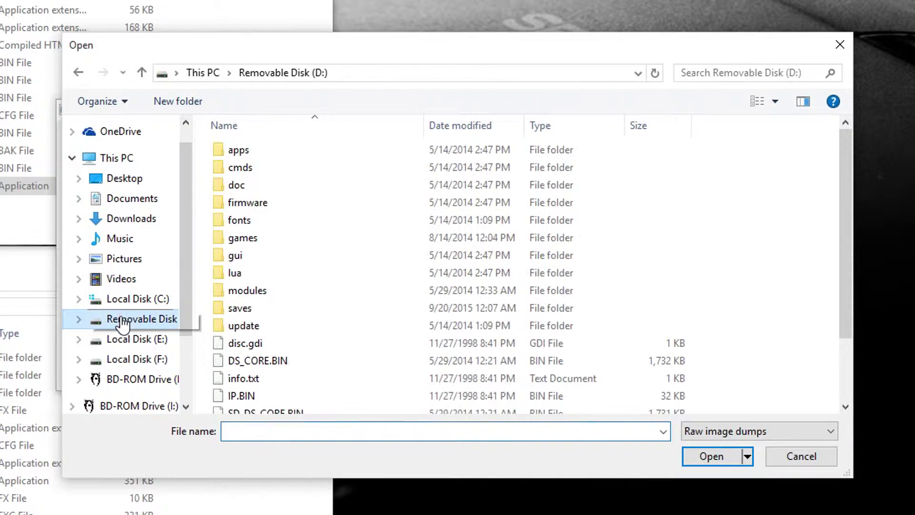
pyautogui.doubleClick(243, 309)
pyautogui.doubleClick(253, 150)
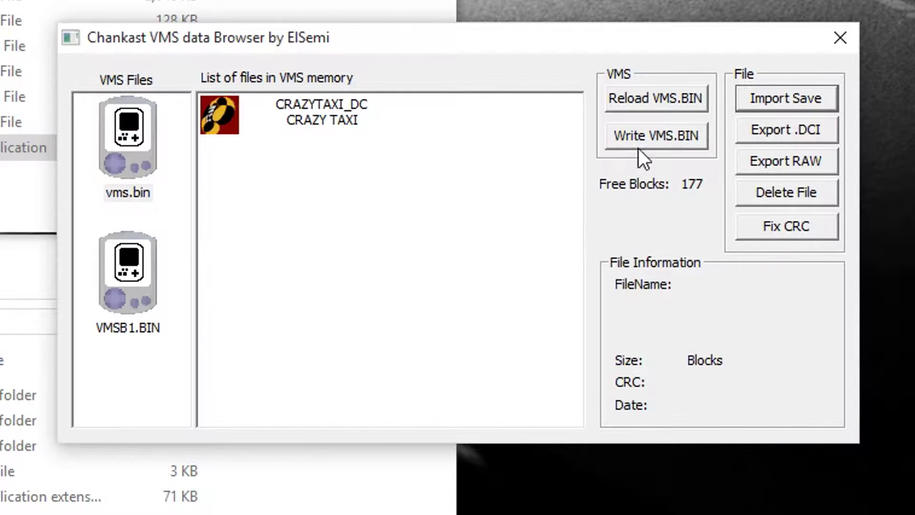
pyautogui.click(647, 143)
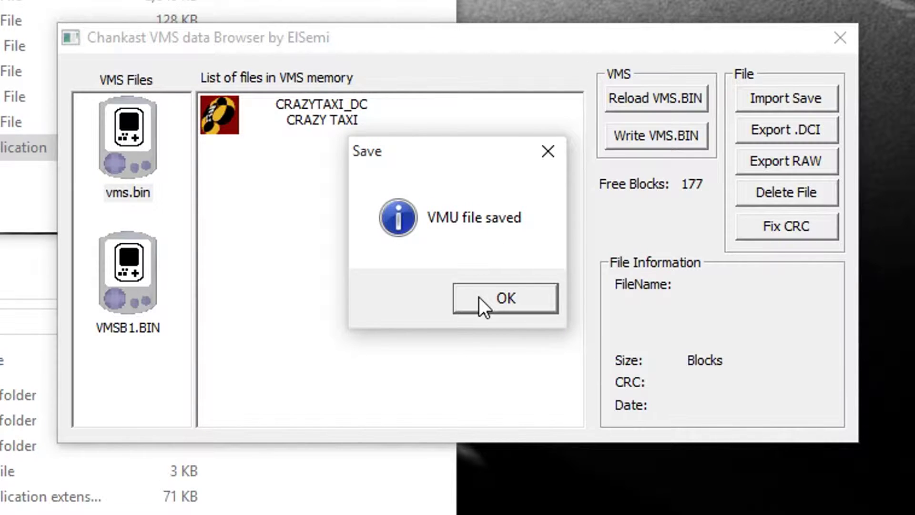
pyautogui.click(480, 296)
pyautogui.click(840, 37)
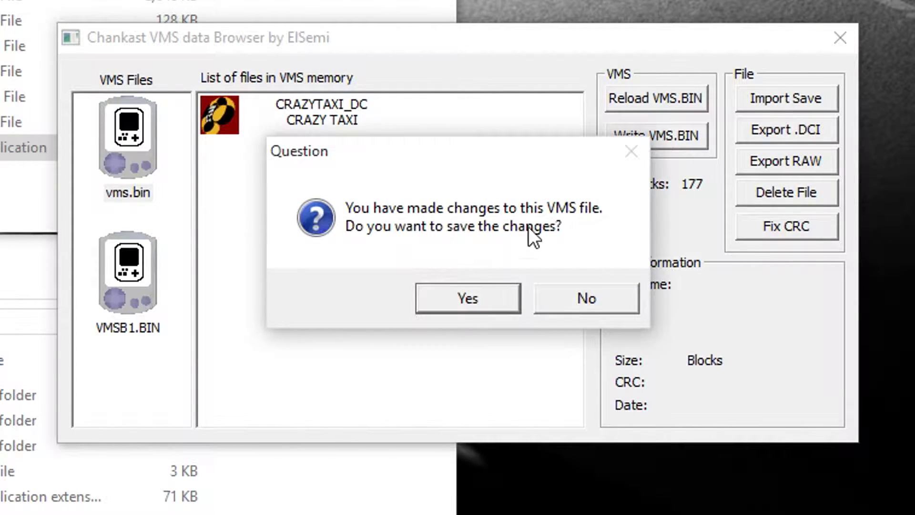
# - Confirm saving the card on exit and delete nullDC's old vmu_data_port01.bin
pyautogui.click(462, 299)
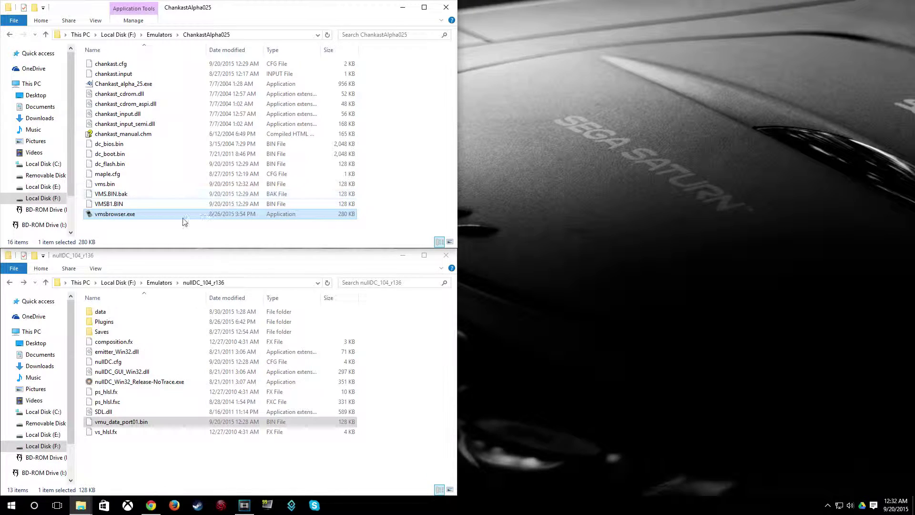
pyautogui.click(114, 184)
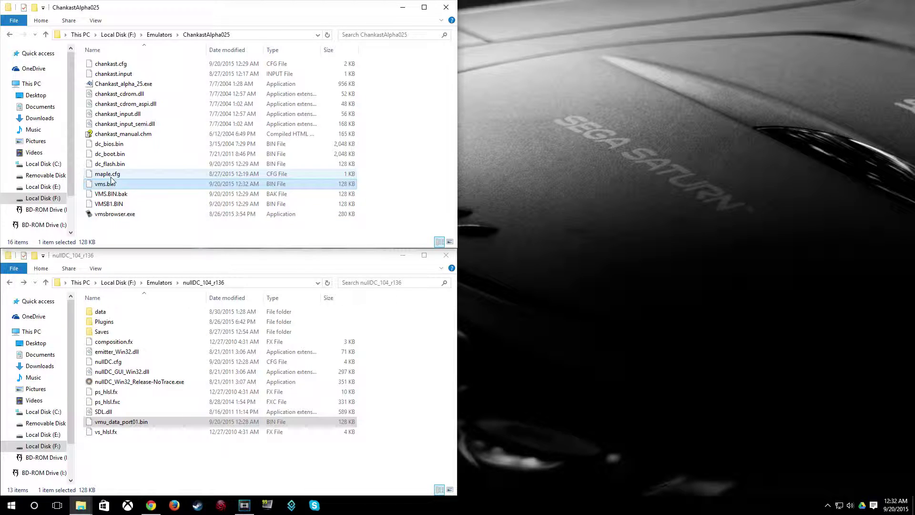
pyautogui.click(123, 426)
pyautogui.press('Delete')
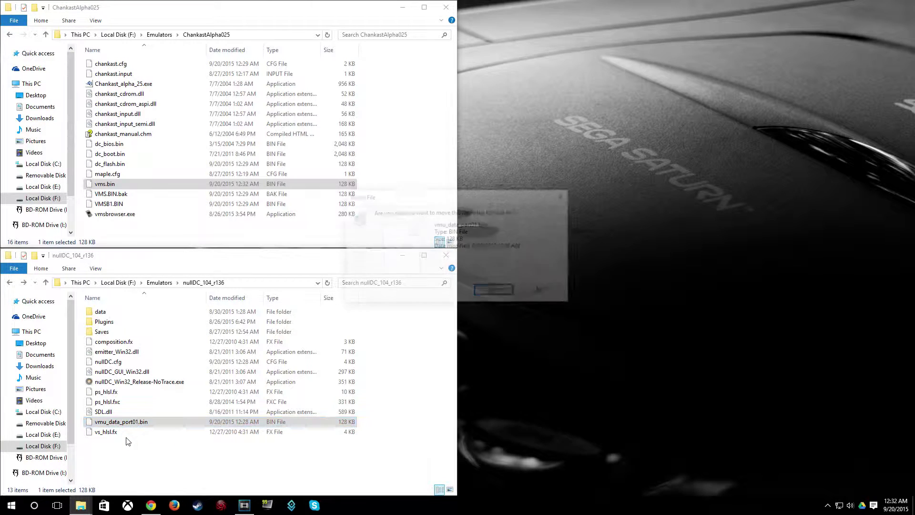
# - Copy vms.bin into the nullDC folder and rename the copy vmu_data_port01.bin
pyautogui.click(105, 186)
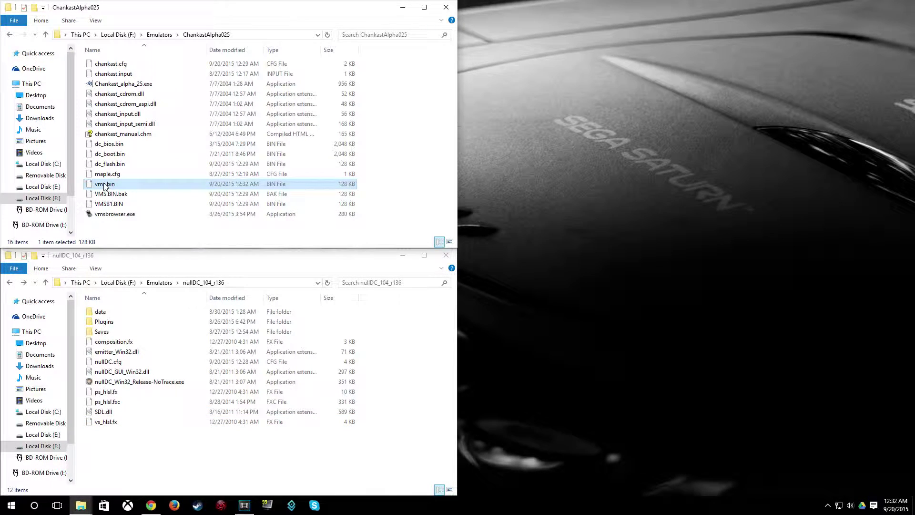
pyautogui.rightClick(105, 187)
pyautogui.click(133, 320)
pyautogui.rightClick(133, 303)
pyautogui.click(155, 369)
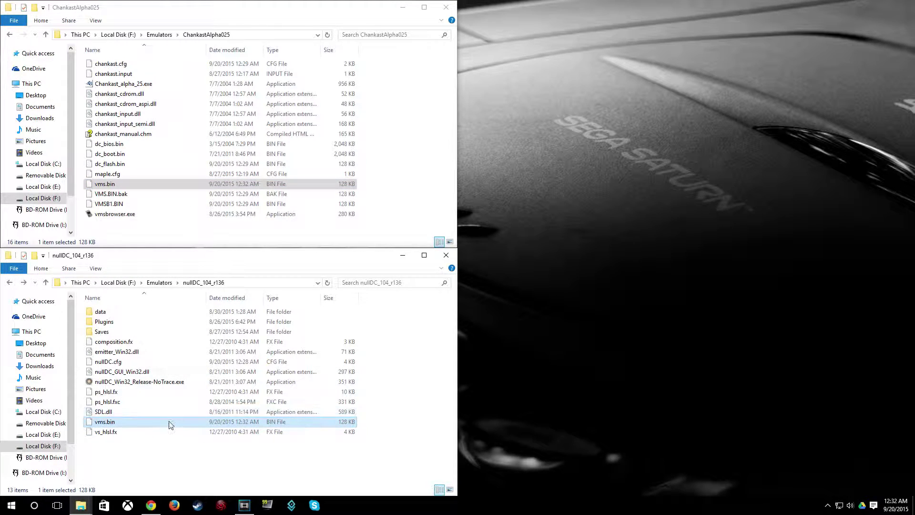
pyautogui.press('F2')
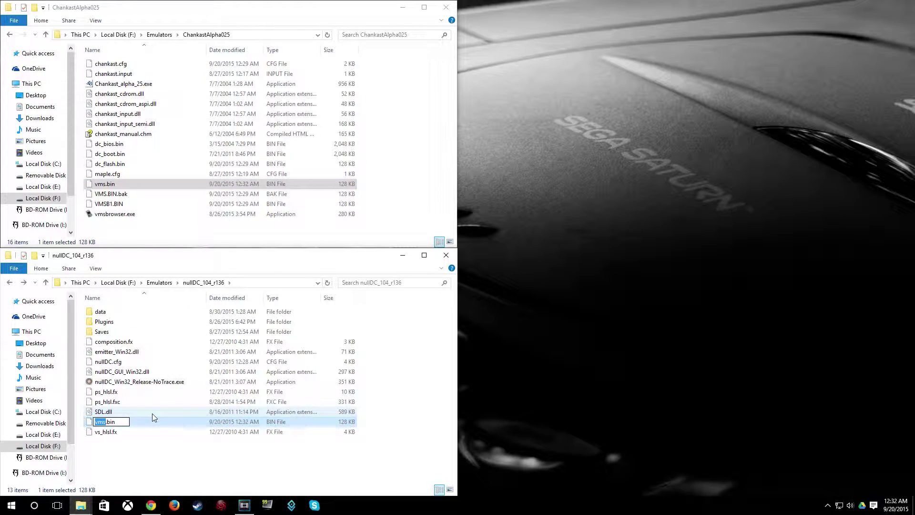
pyautogui.write('vmu_data_port01')
pyautogui.press('Return')
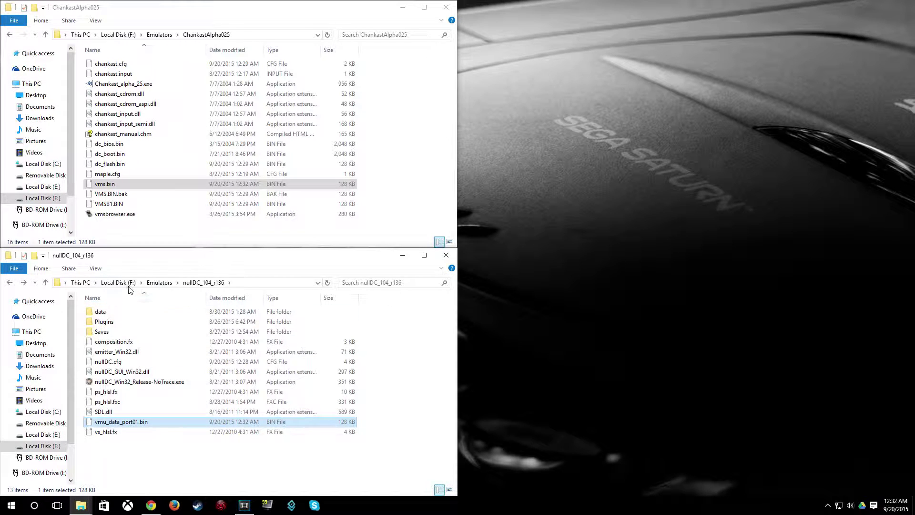
# - Delete vms.bin from the Chankast folder to the Recycle Bin
pyautogui.click(115, 184)
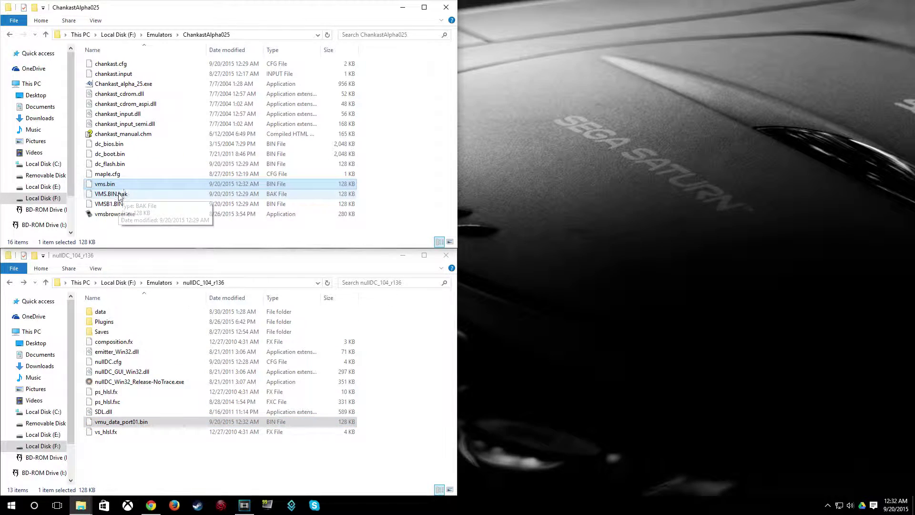
pyautogui.press('Delete')
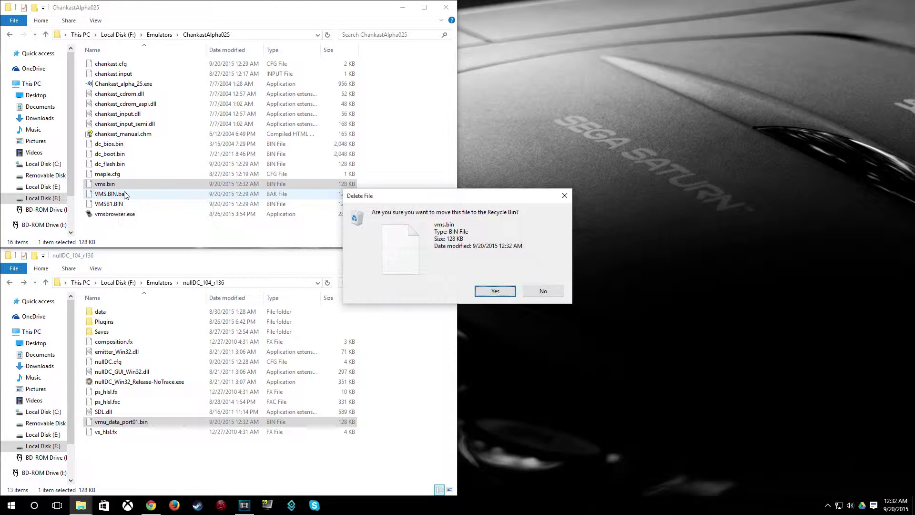
pyautogui.press('Return')
# - Rename VMS.BIN.bak back to VMS.BIN, accepting the extension-change warning
pyautogui.click(132, 186)
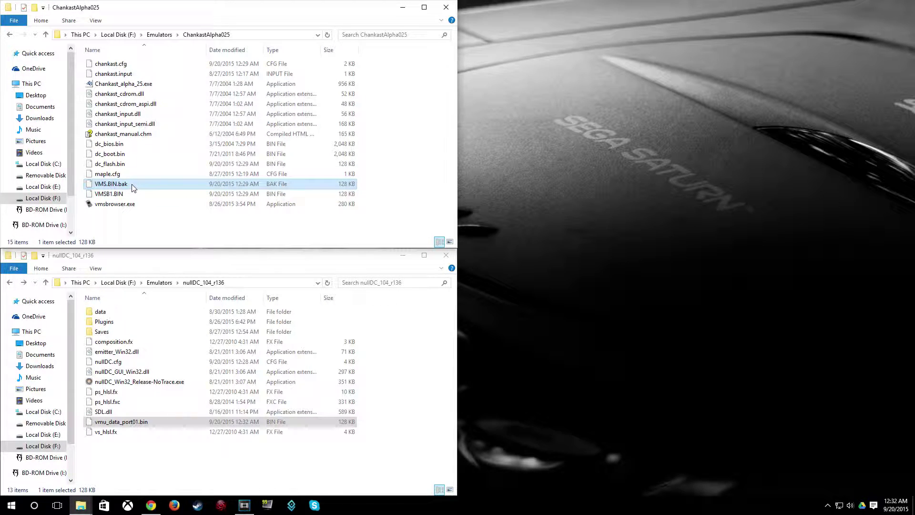
pyautogui.press('F2')
pyautogui.press('End')
pyautogui.press('BackSpace')
pyautogui.press('BackSpace')
pyautogui.press('BackSpace')
pyautogui.press('BackSpace')
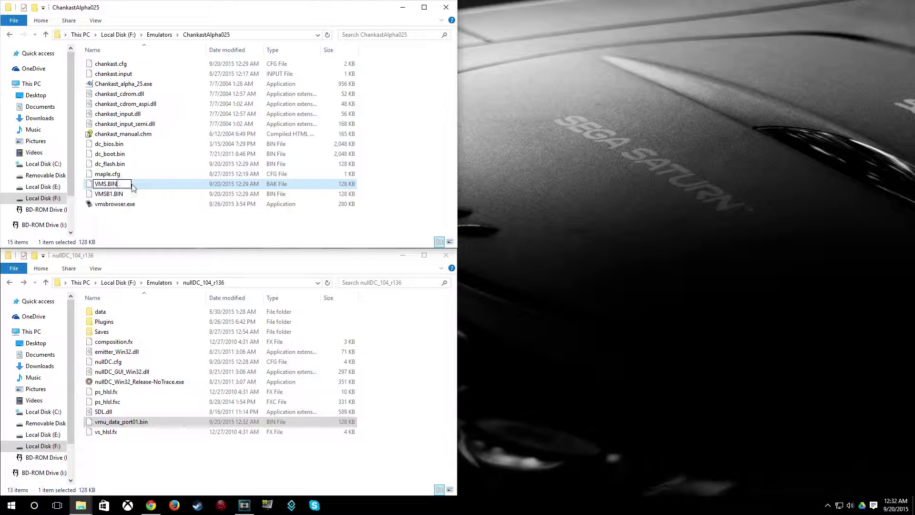
pyautogui.press('Return')
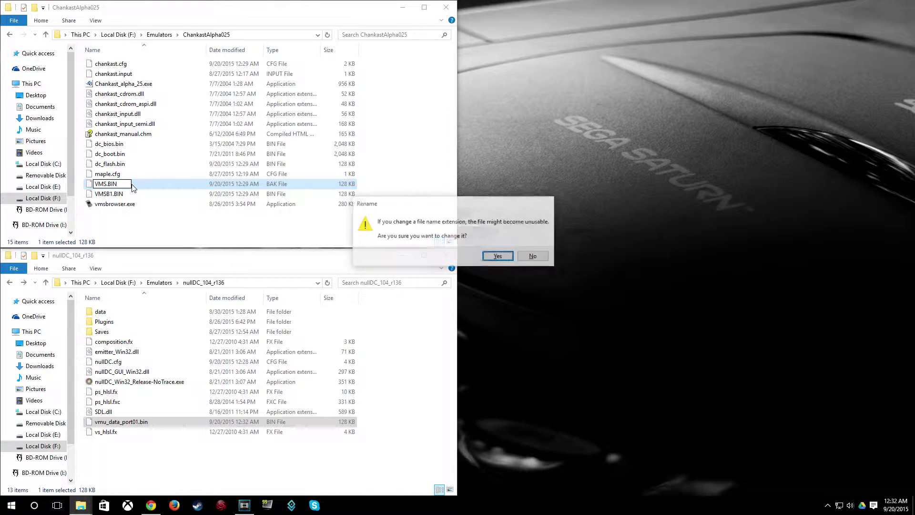
pyautogui.press('Return')
pyautogui.click(133, 223)
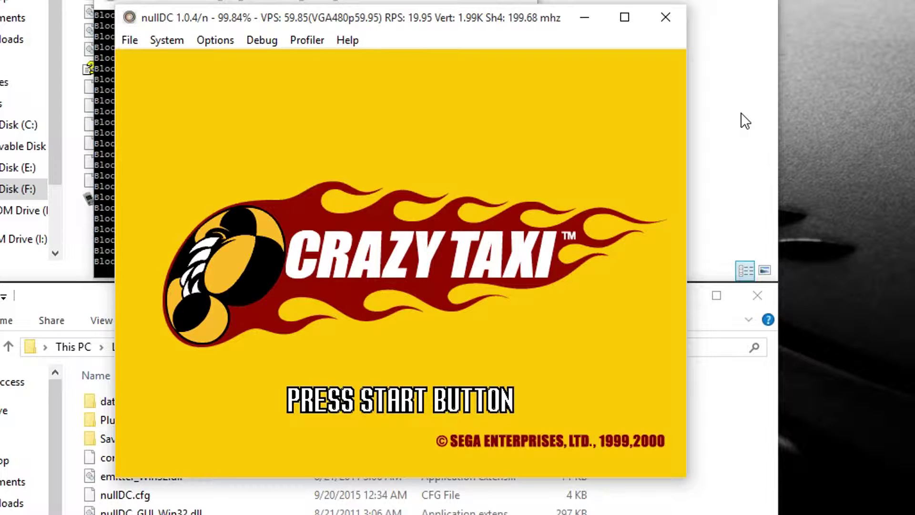
# - In Crazy Taxi, open Records > NAT RECORDS and view the AC and OR tables
pyautogui.press('Return')
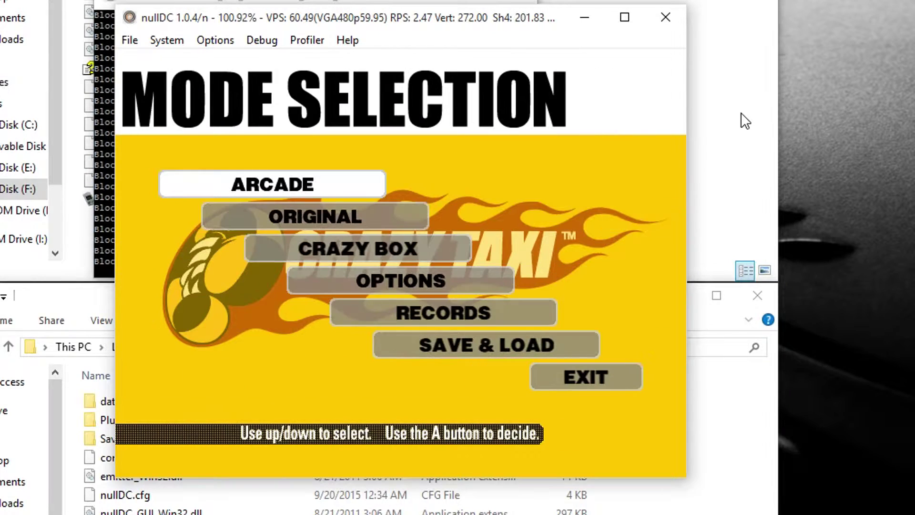
pyautogui.press('Down')
pyautogui.press('Down')
pyautogui.press('Down')
pyautogui.press('Down')
pyautogui.press('Return')
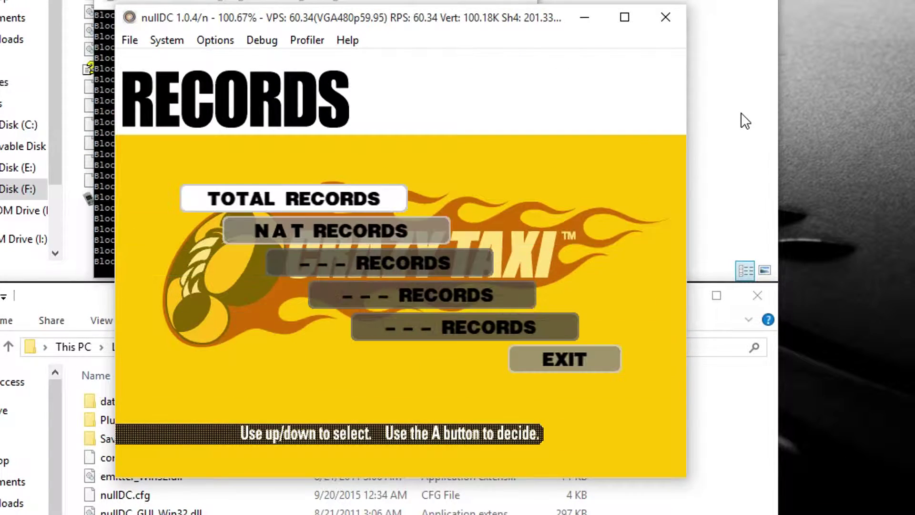
pyautogui.press('Down')
pyautogui.press('Return')
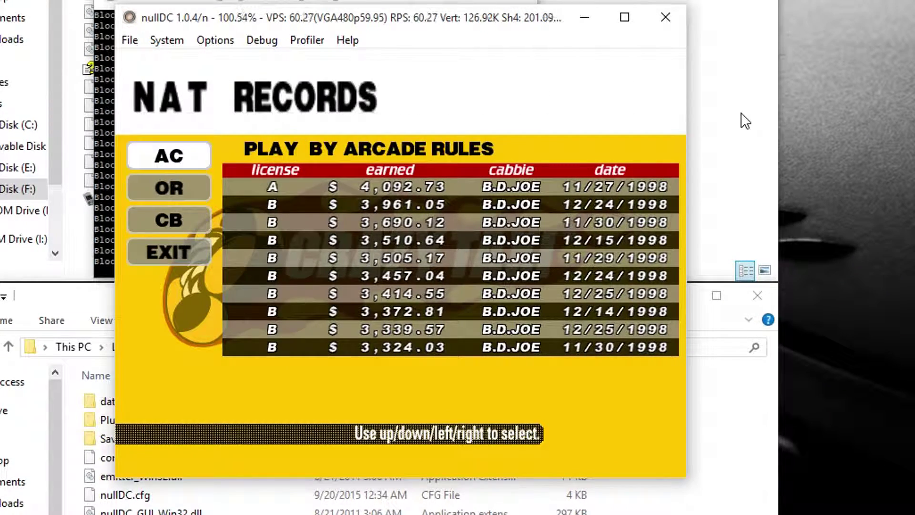
pyautogui.press('Down')
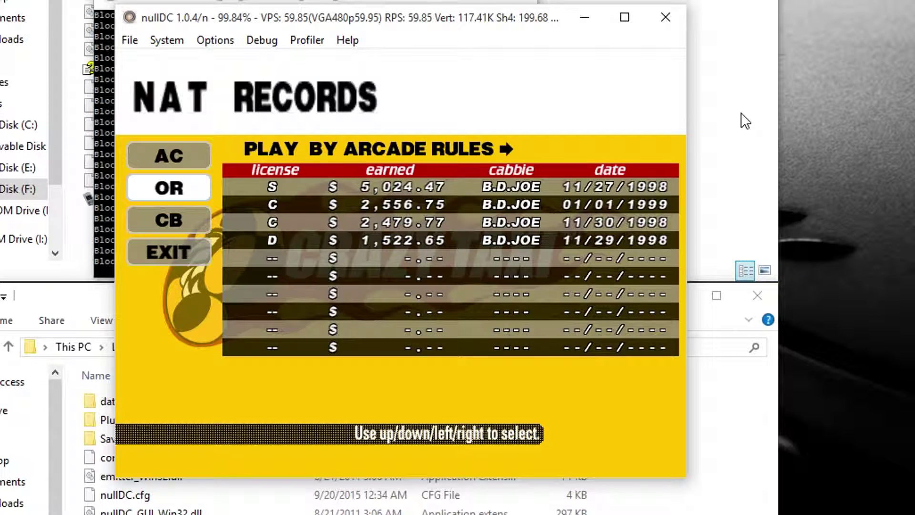
pyautogui.press('Up')
pyautogui.press('Up')
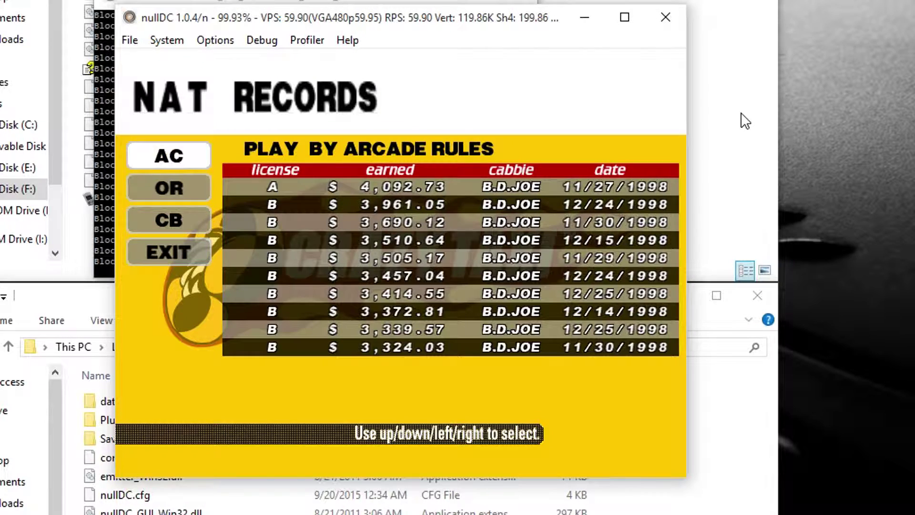
# - Close nullDC and delete the old vmu_data_port01.bin from nullDC_104_r136
pyautogui.hotkey('alt', 'F4')
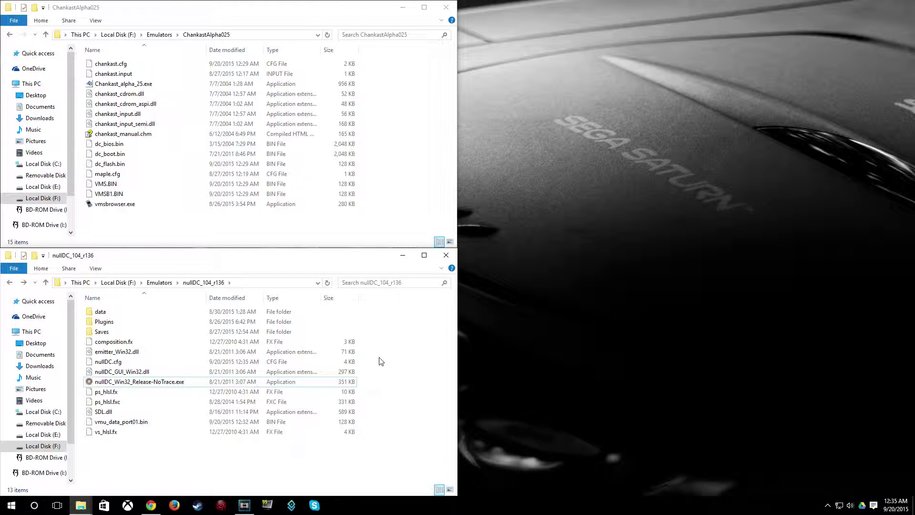
pyautogui.click(139, 423)
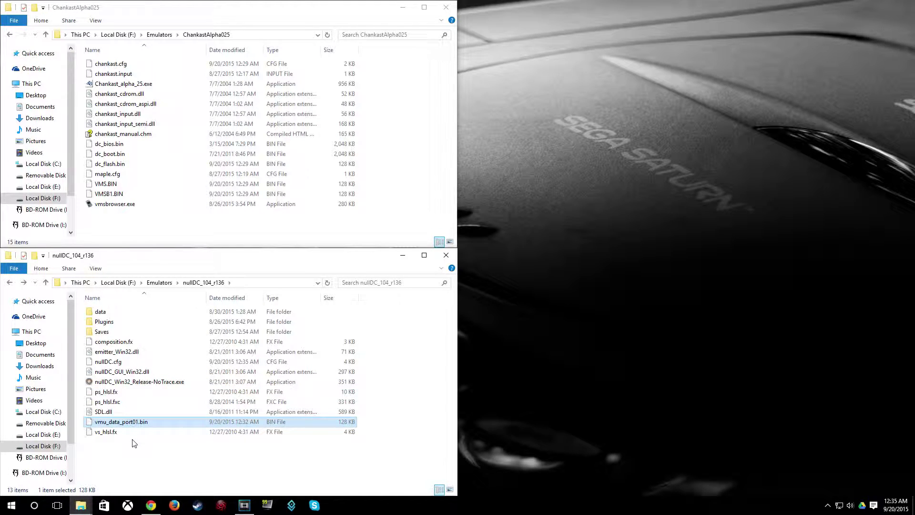
pyautogui.press('Delete')
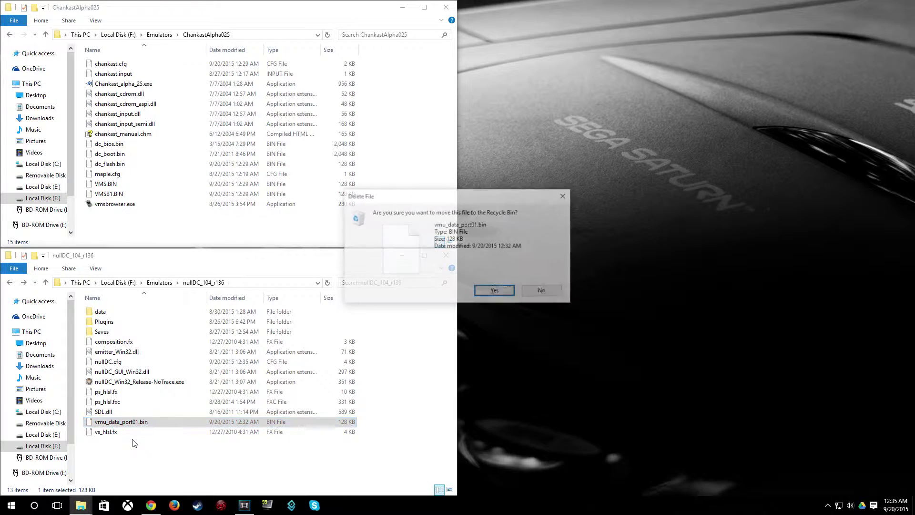
pyautogui.press('Return')
# - Copy vmu_data_port01.bin from the data subfolder into nullDC_104_r136
pyautogui.doubleClick(104, 311)
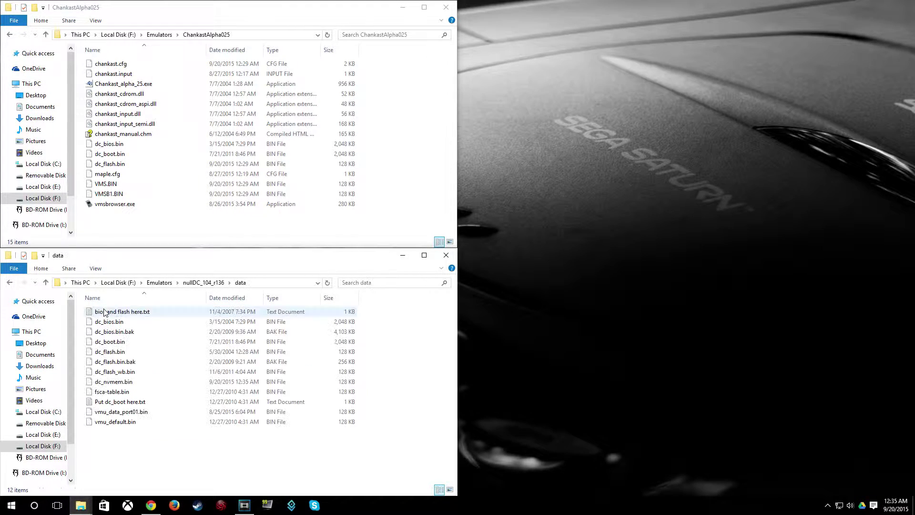
pyautogui.rightClick(123, 411)
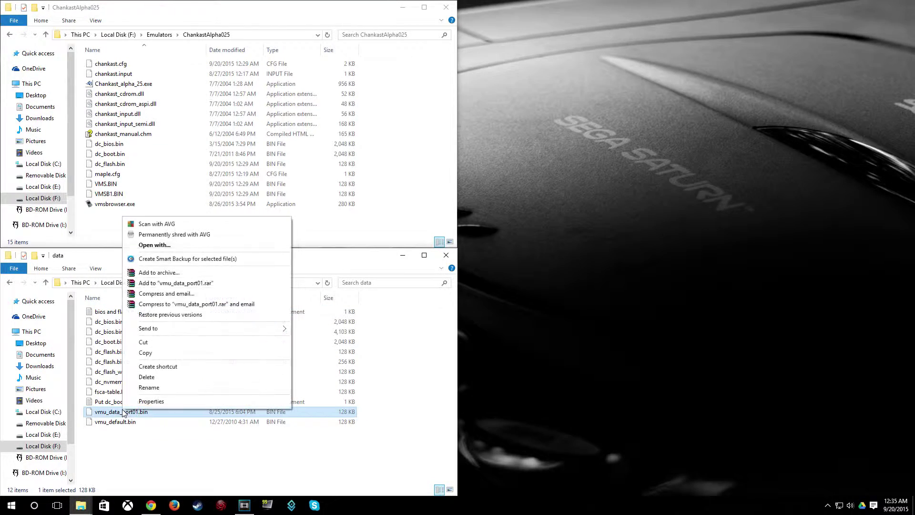
pyautogui.click(146, 352)
pyautogui.click(195, 282)
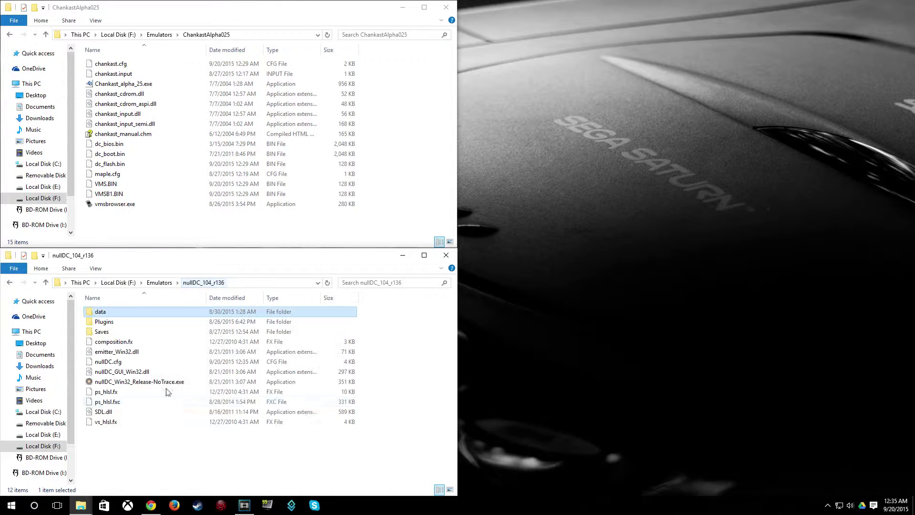
pyautogui.rightClick(117, 430)
pyautogui.click(146, 365)
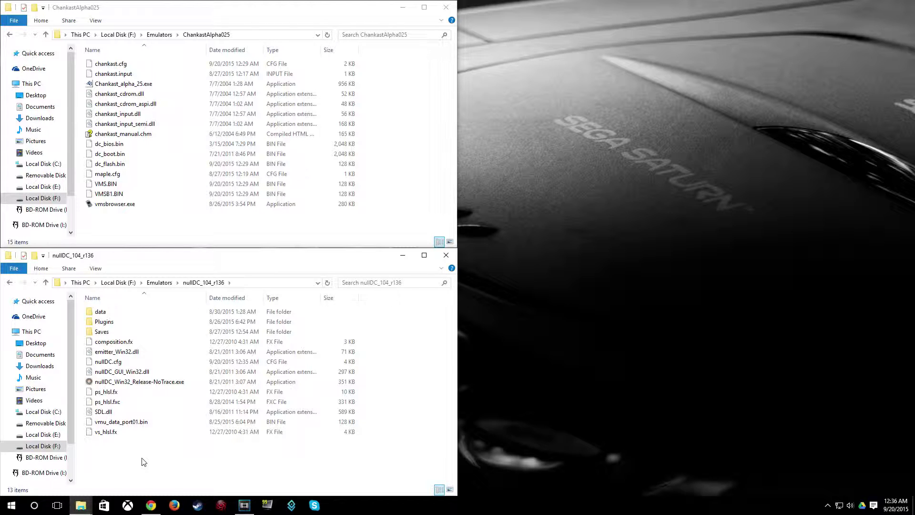
pyautogui.click(132, 422)
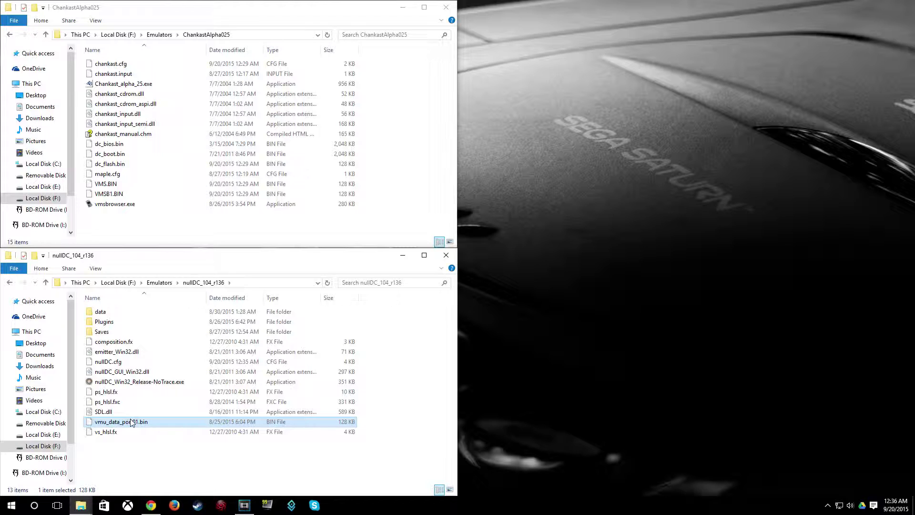
# - Copy vmu_data_port01.bin and paste it into the ChankastAlpha025 folder
pyautogui.rightClick(132, 425)
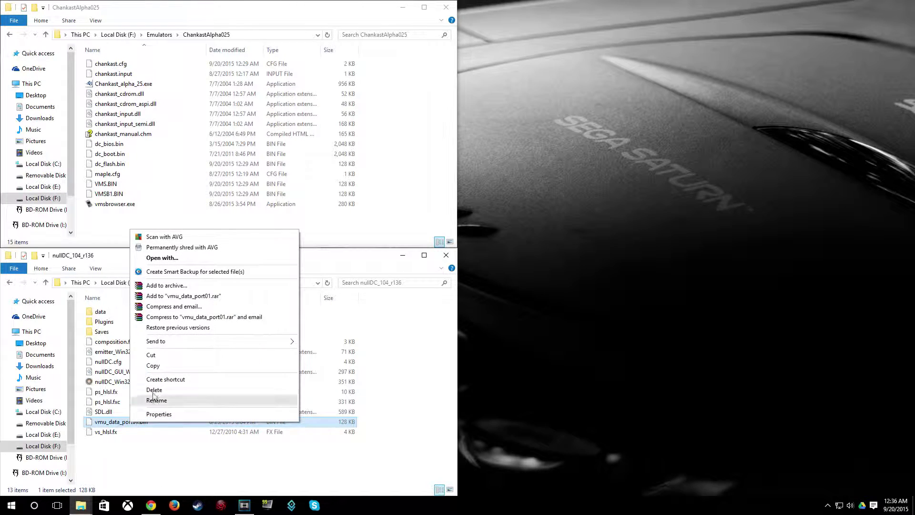
pyautogui.click(153, 365)
pyautogui.click(116, 213)
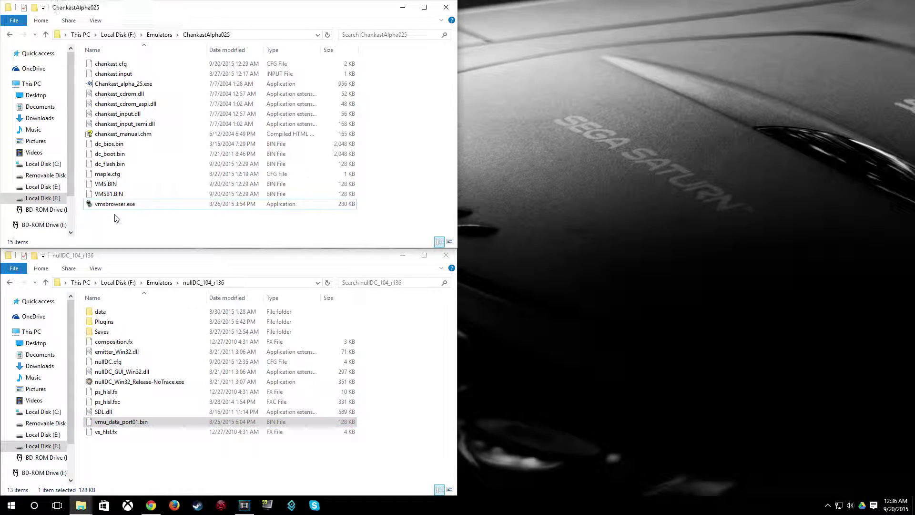
pyautogui.rightClick(115, 218)
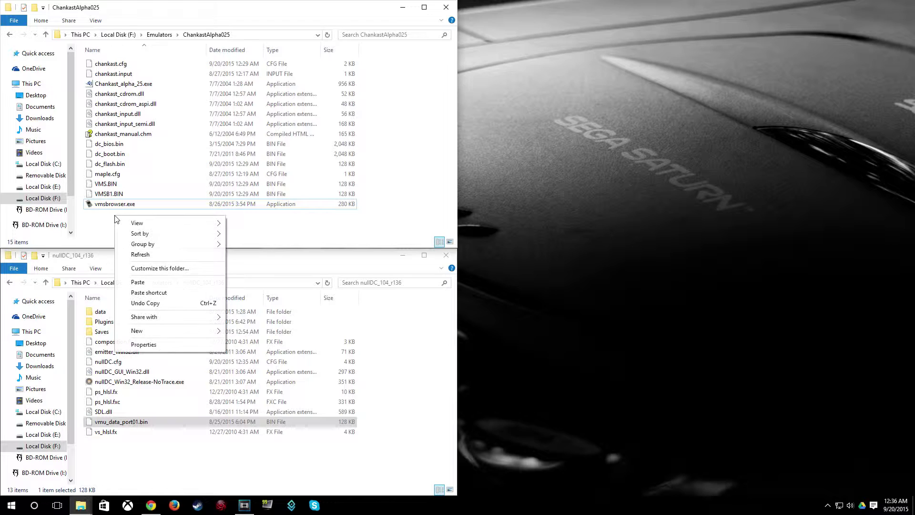
pyautogui.click(152, 282)
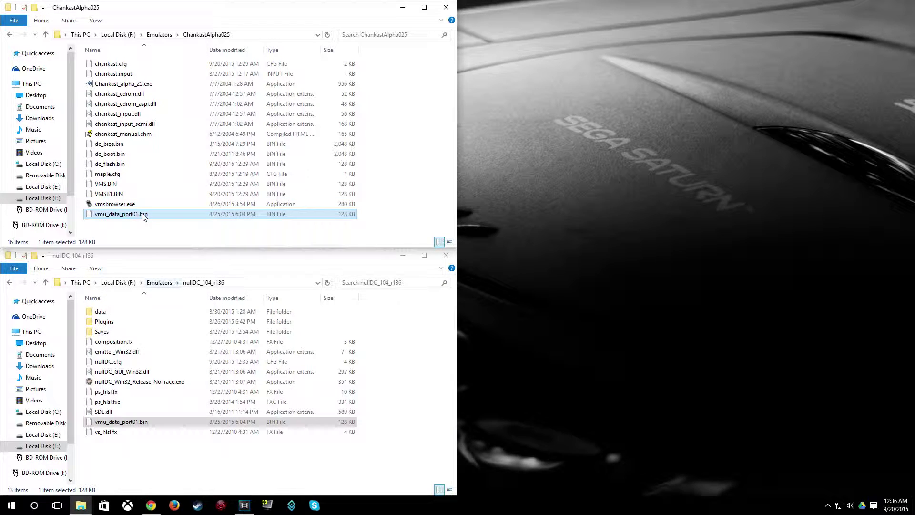
# - Rename the existing VMS.BIN to VMS.BIN.bak
pyautogui.click(123, 185)
pyautogui.click(123, 186)
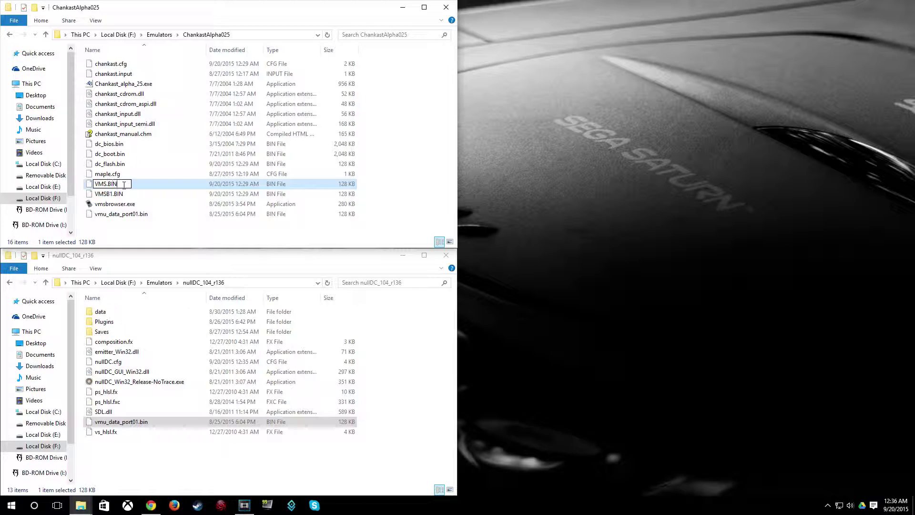
pyautogui.write('.bak')
pyautogui.press('Return')
pyautogui.doubleClick(126, 185)
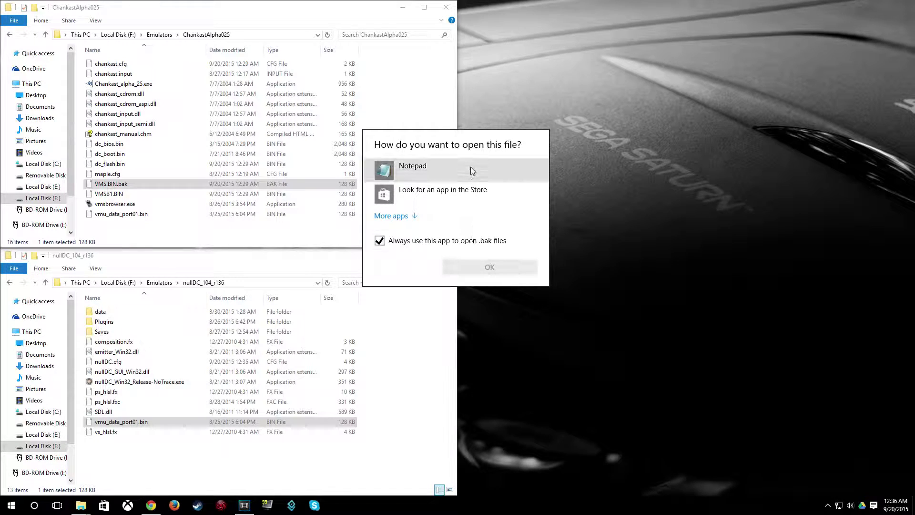
pyautogui.press('Escape')
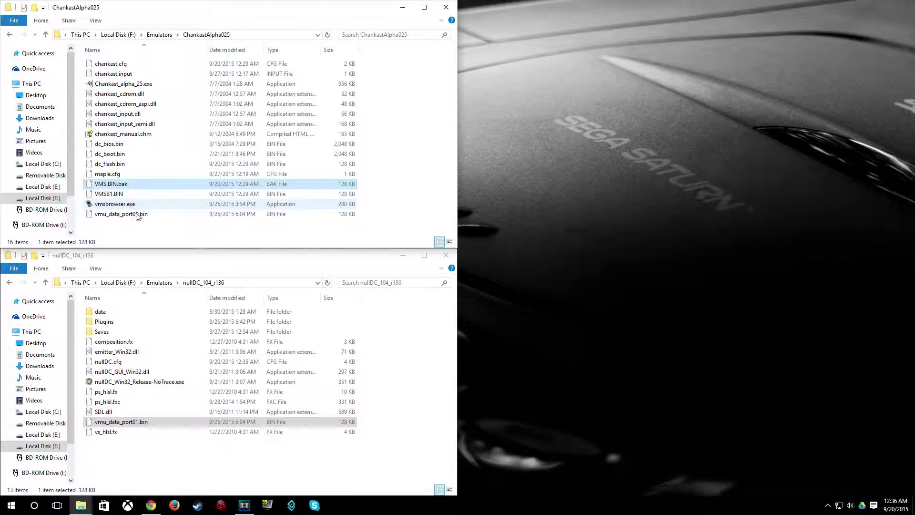
# - Rename the pasted vmu_data_port01.bin to vms.bin
pyautogui.click(117, 216)
pyautogui.click(115, 215)
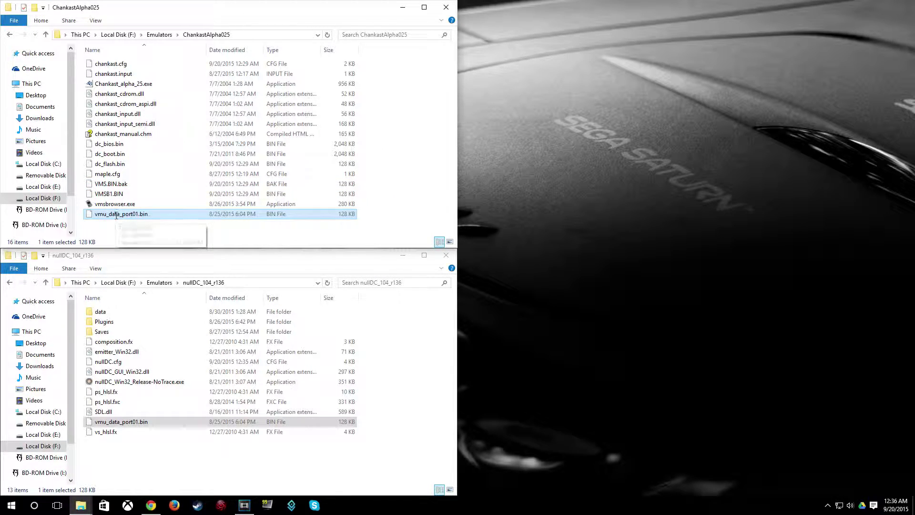
pyautogui.write('vms')
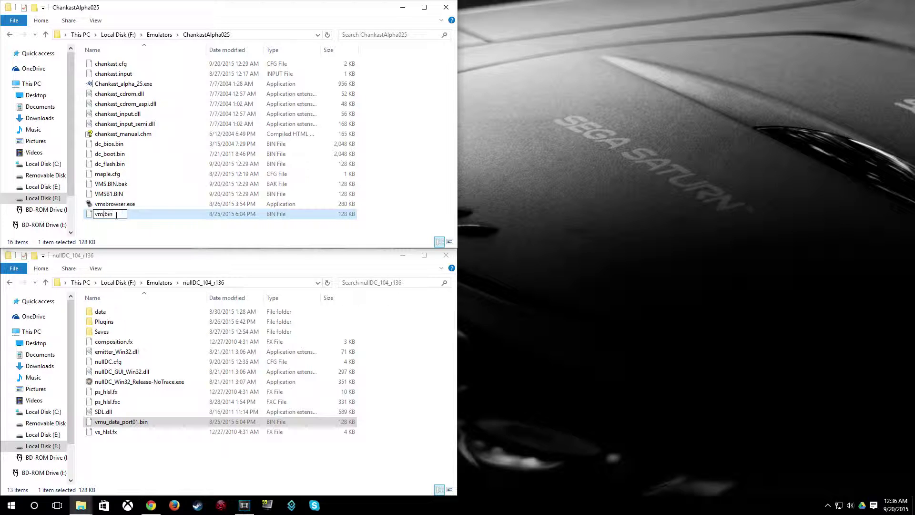
pyautogui.press('Return')
# - Launch vmsbrowser.exe, load vms.bin, and export the SONIC ADVENTURE 2 save SONIC2___S01 as raw
pyautogui.doubleClick(115, 214)
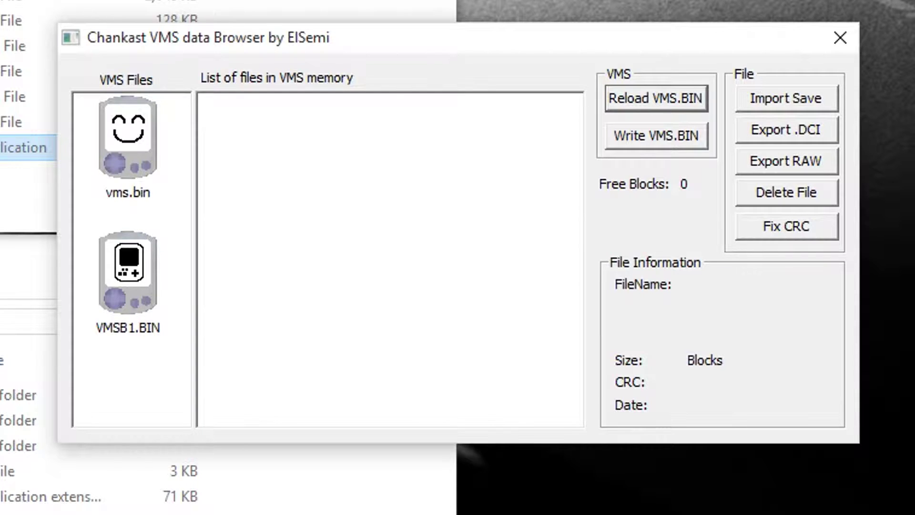
pyautogui.click(113, 145)
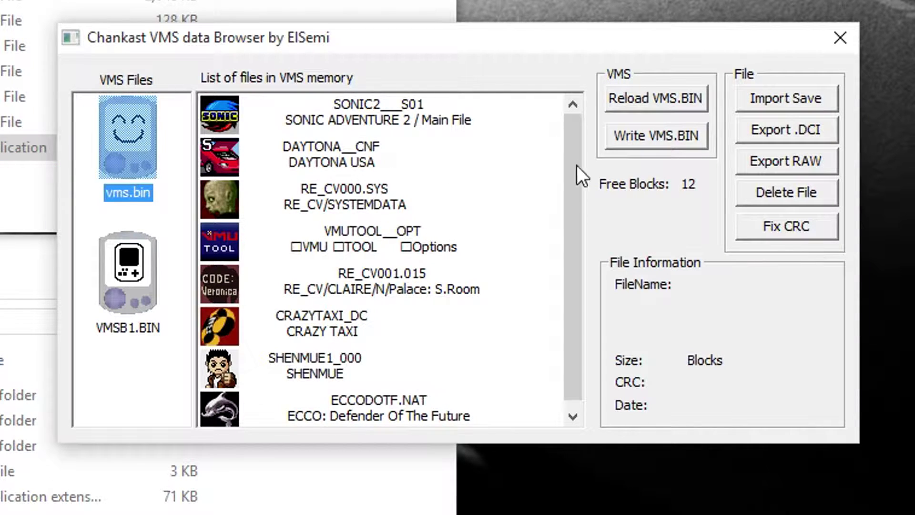
pyautogui.scroll(-1, 572, 185)
pyautogui.scroll(1, 562, 238)
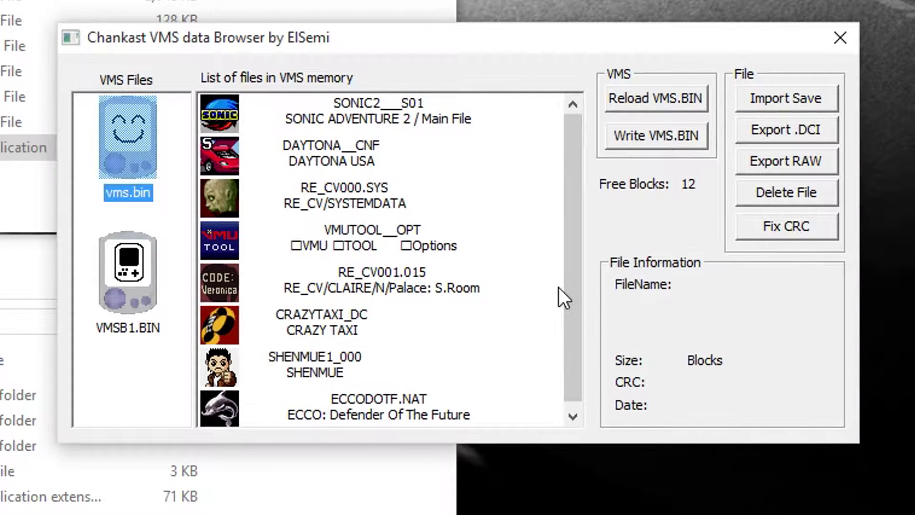
pyautogui.click(385, 119)
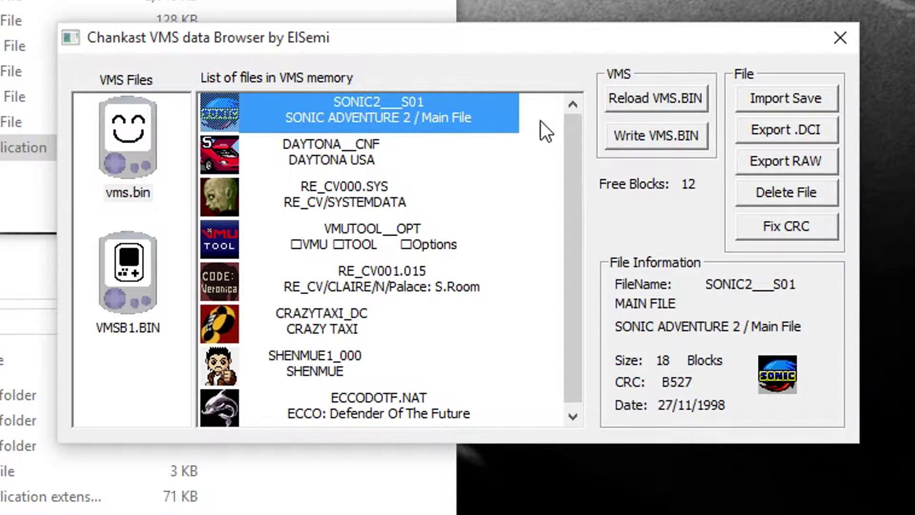
pyautogui.click(771, 159)
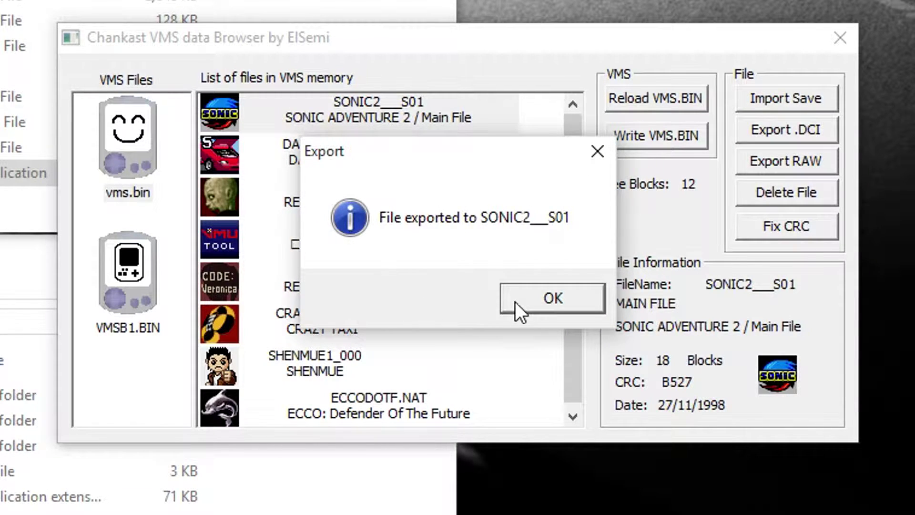
pyautogui.click(533, 296)
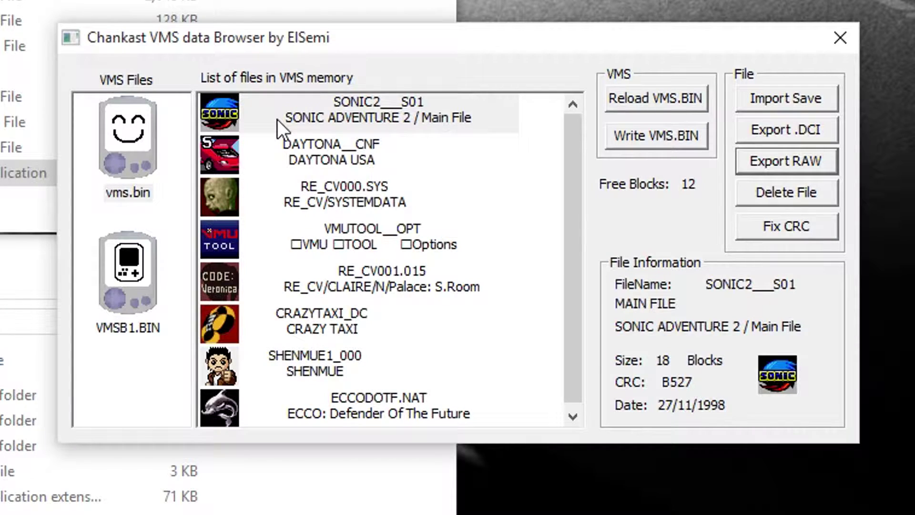
# - Export the RE_CV001.015 save as a raw file
pyautogui.click(308, 188)
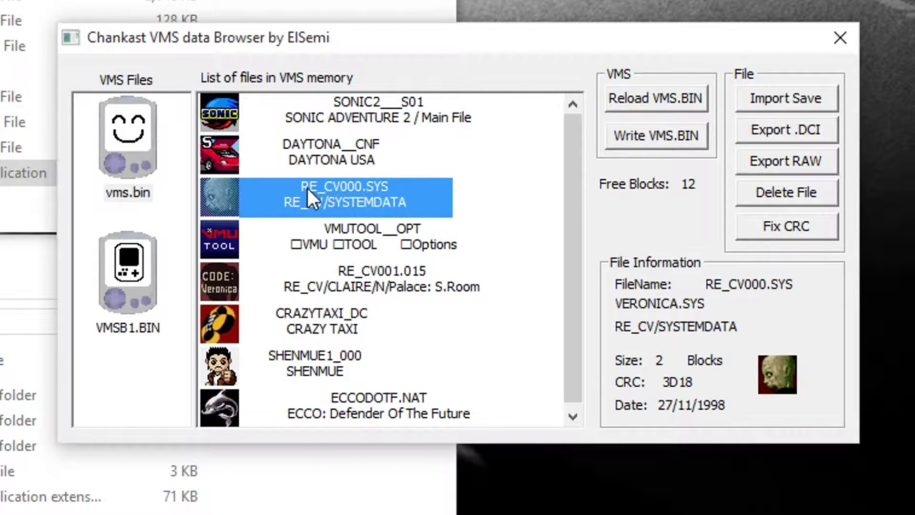
pyautogui.click(344, 273)
pyautogui.click(352, 205)
pyautogui.click(365, 285)
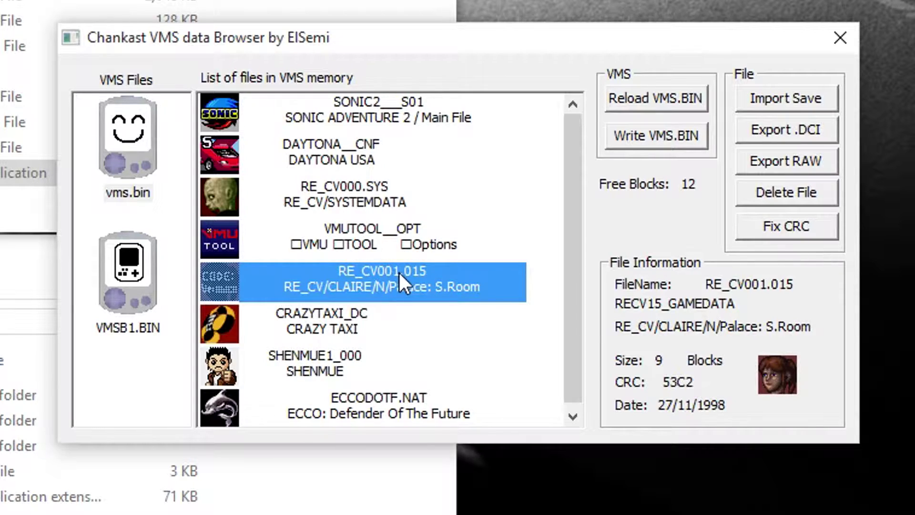
pyautogui.click(797, 160)
pyautogui.click(533, 291)
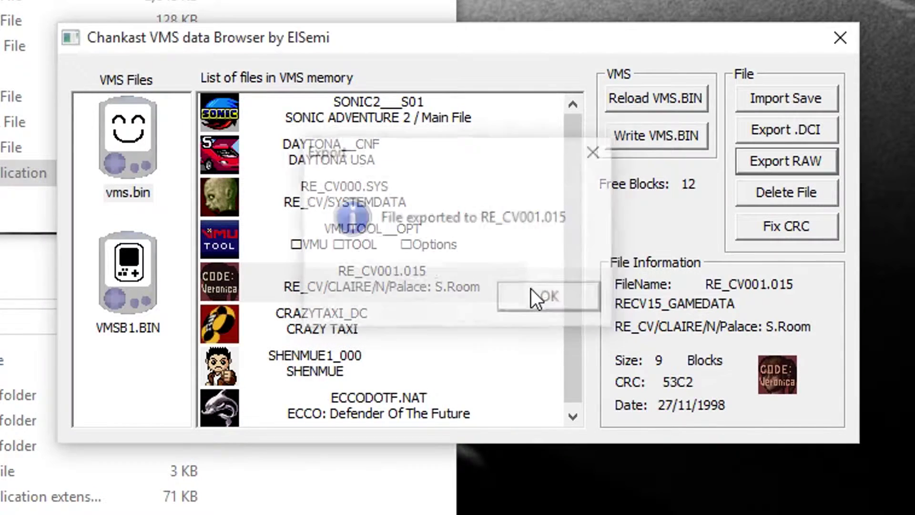
# - Export RE_CV000.SYS as a raw file and close the VMS data browser
pyautogui.click(376, 204)
pyautogui.click(787, 167)
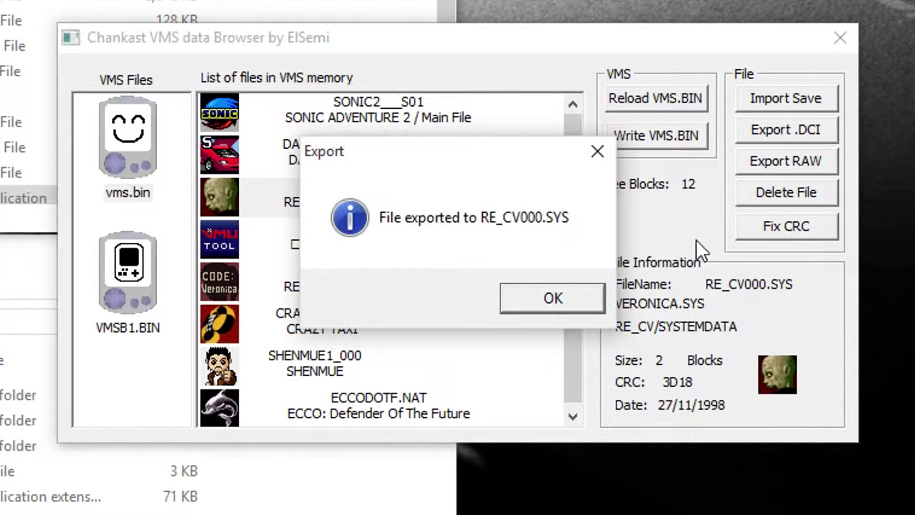
pyautogui.click(547, 292)
pyautogui.click(838, 39)
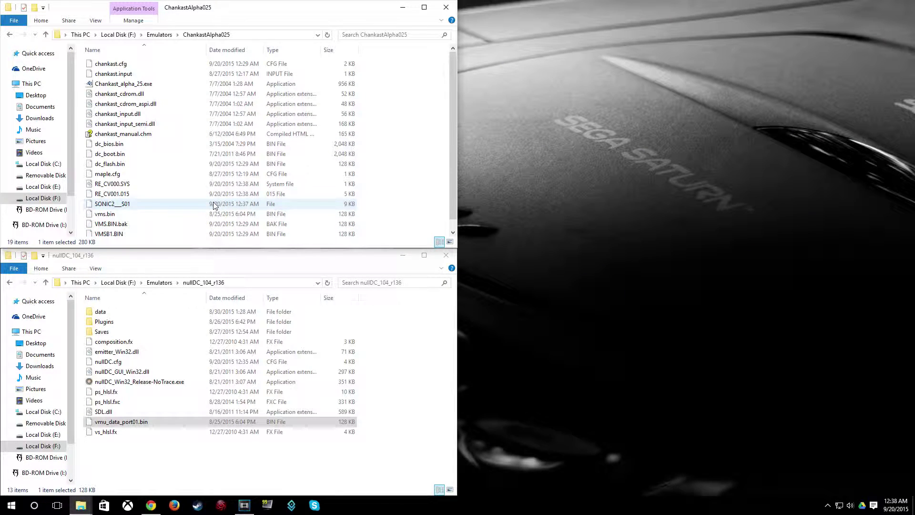
# - Sort the folder newest first and rename RE_CV001.015 to RE_CV000.015
pyautogui.click(219, 49)
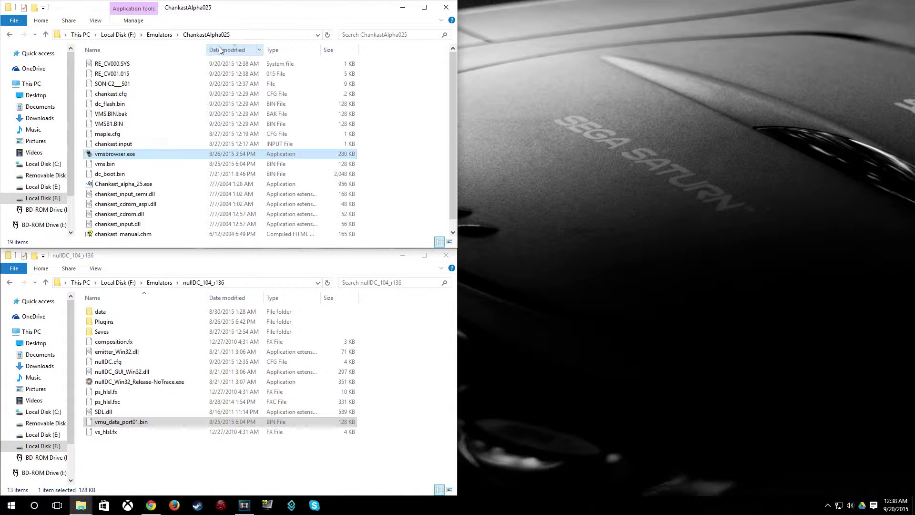
pyautogui.click(130, 73)
pyautogui.click(129, 68)
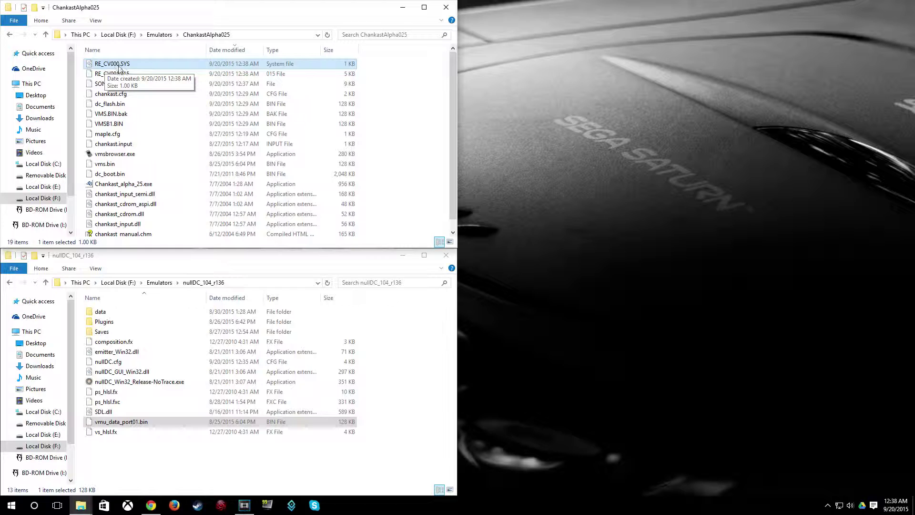
pyautogui.click(112, 75)
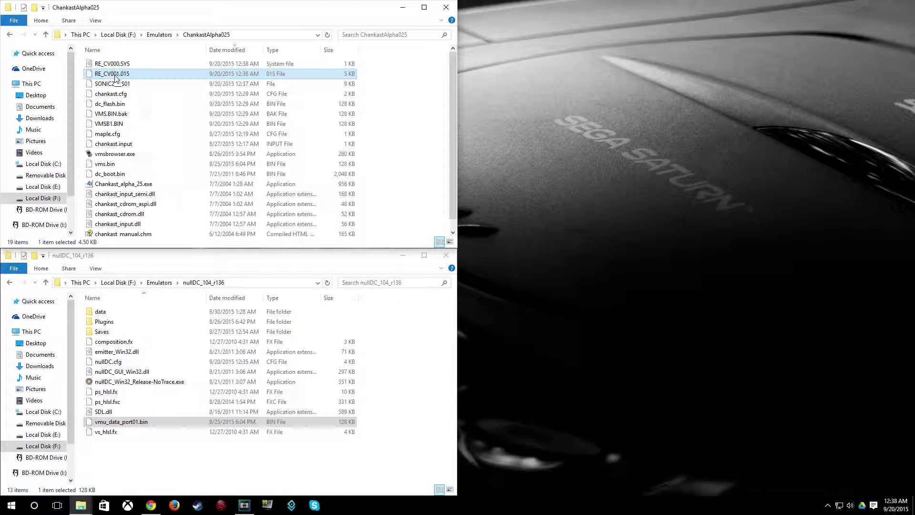
pyautogui.click(118, 75)
pyautogui.click(119, 75)
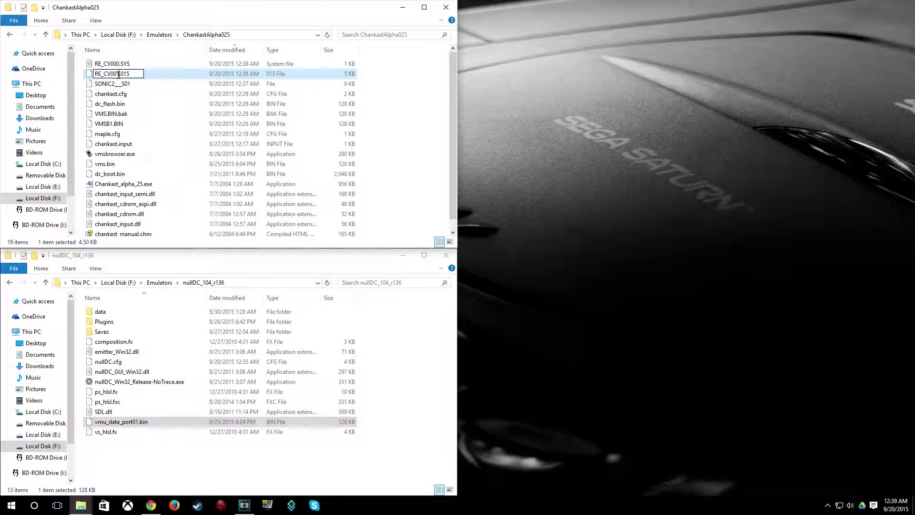
pyautogui.press('BackSpace')
pyautogui.write('0')
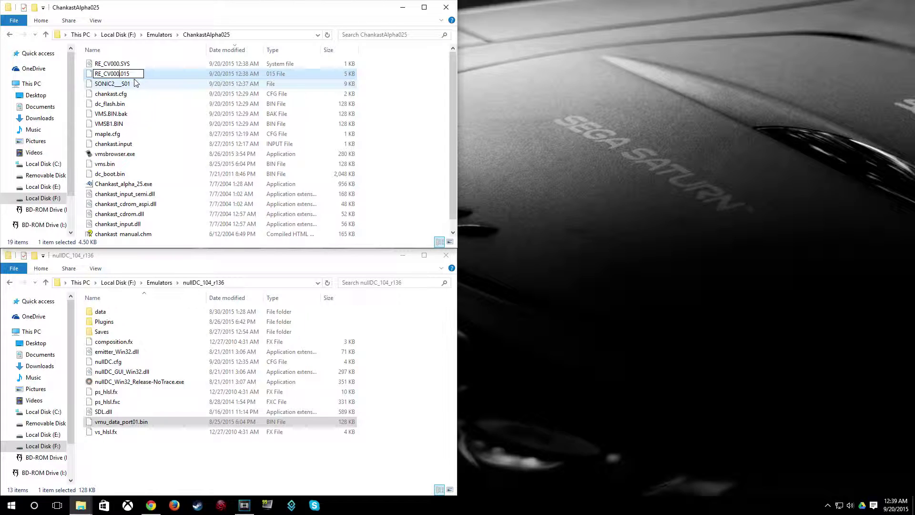
pyautogui.press('Return')
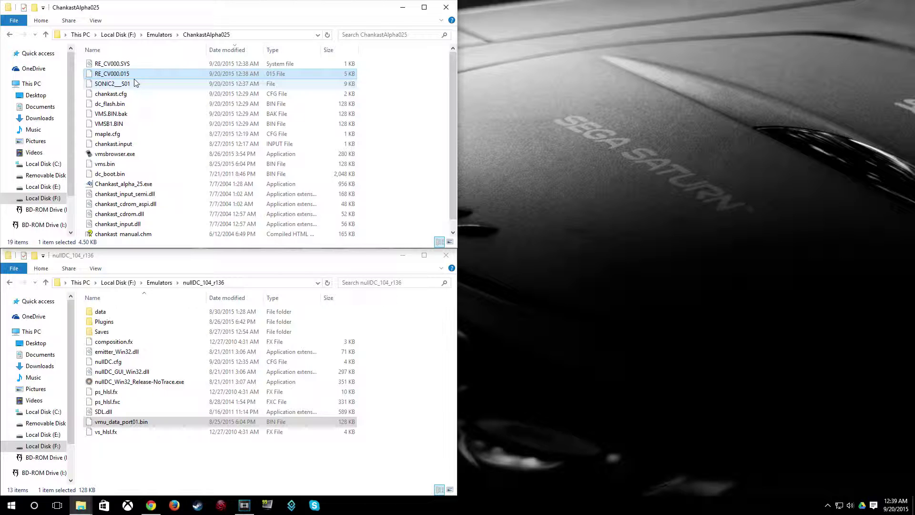
pyautogui.press('Up')
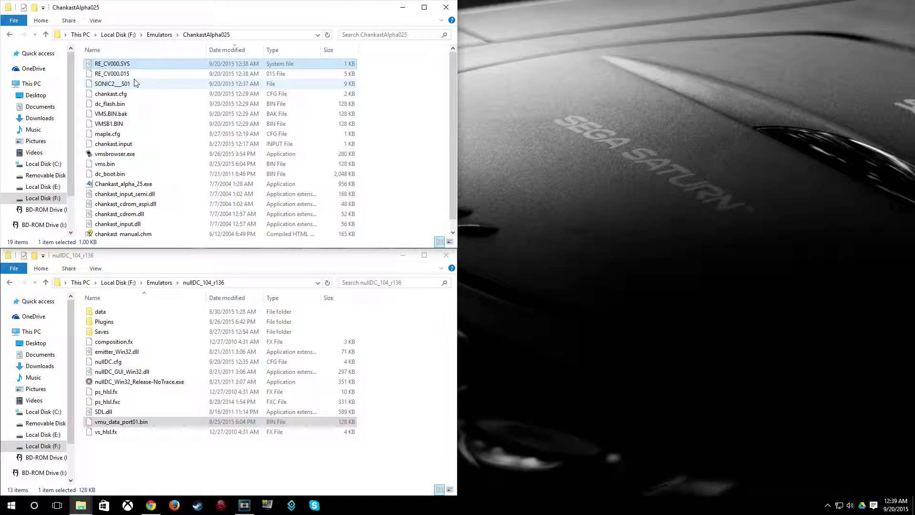
# - Copy the SONIC2___S01 save into the saves folder on Removable Disk (D:)
pyautogui.click(129, 85)
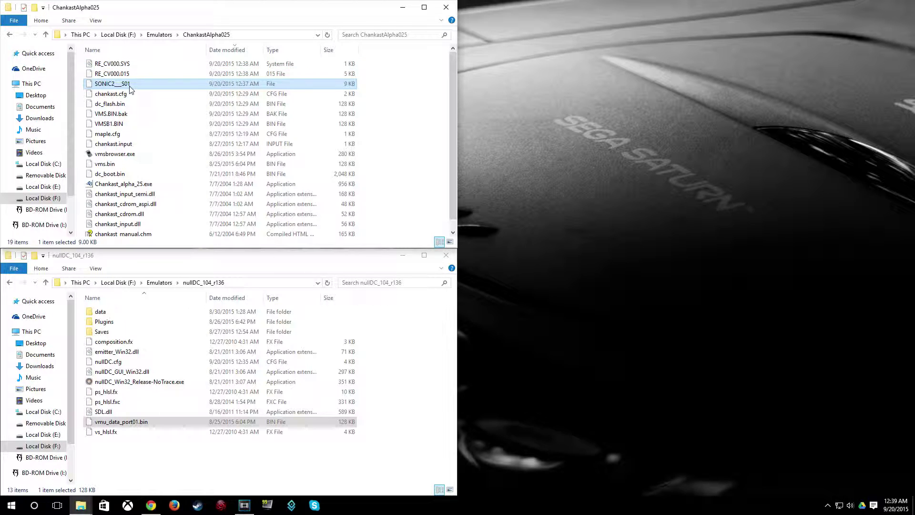
pyautogui.rightClick(121, 87)
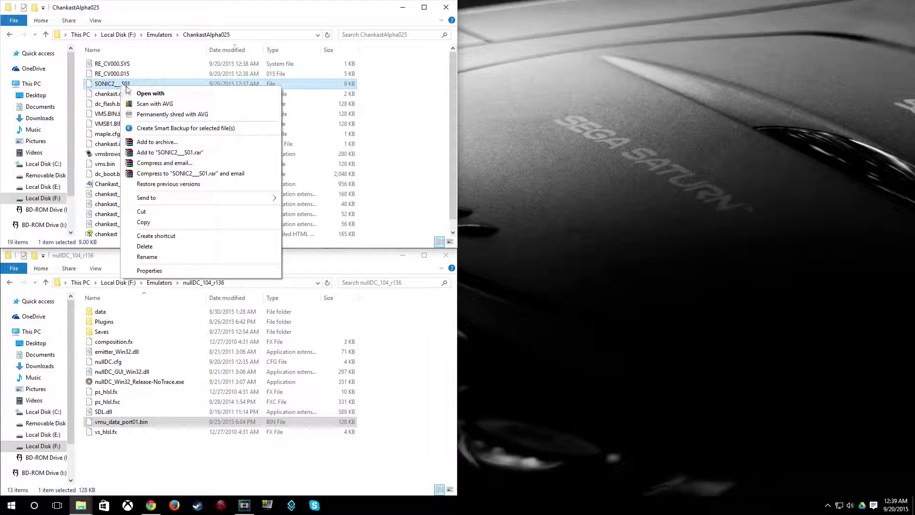
pyautogui.click(154, 220)
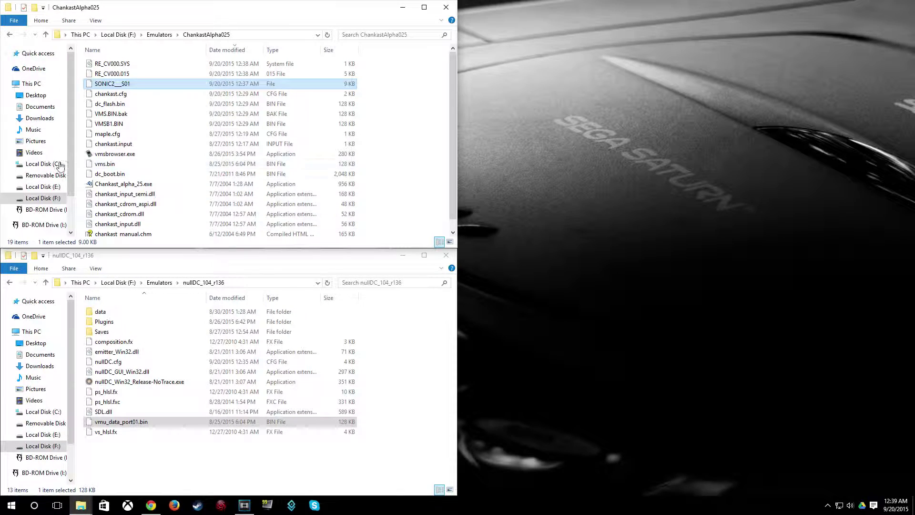
pyautogui.click(46, 176)
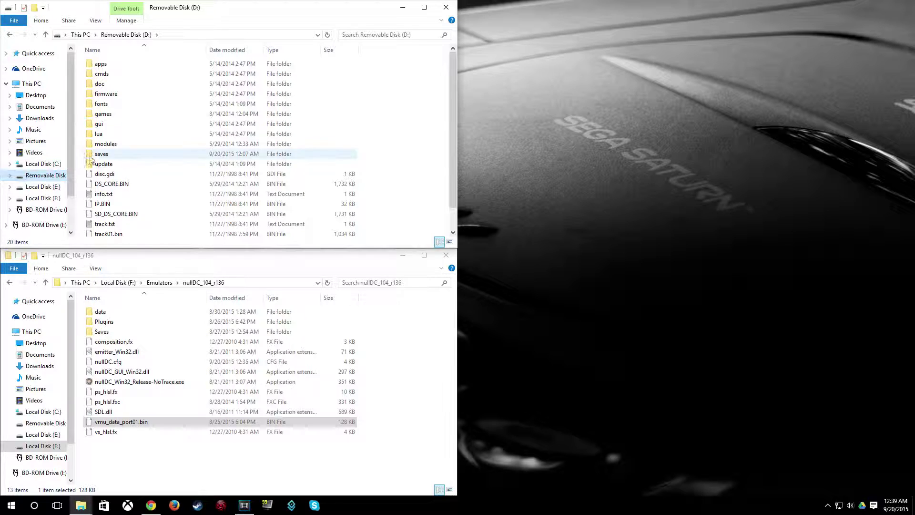
pyautogui.doubleClick(144, 152)
pyautogui.rightClick(107, 85)
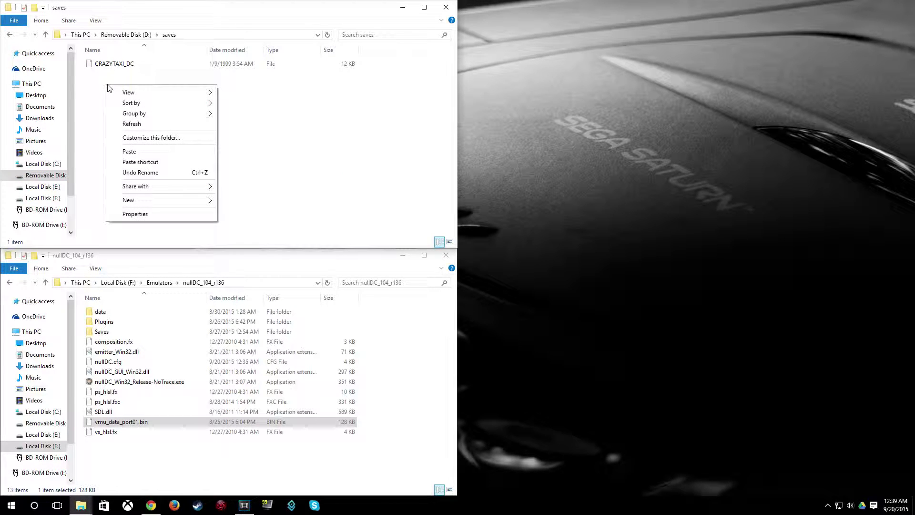
pyautogui.click(154, 151)
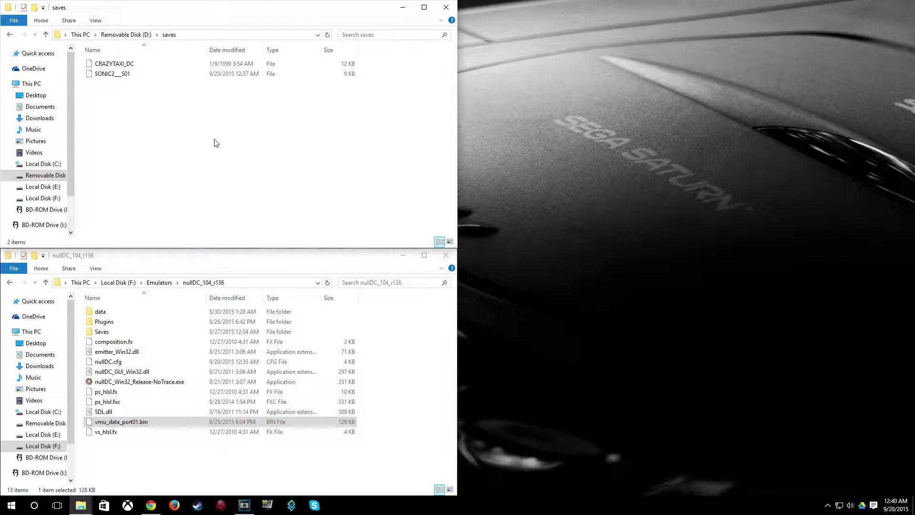
# - Safely eject Removable Disk (D:) from the taskbar notification area
pyautogui.click(828, 506)
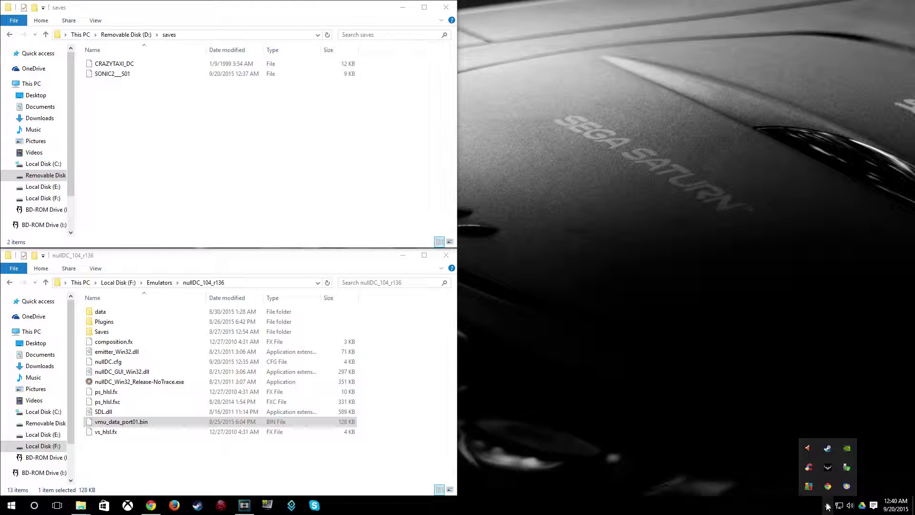
pyautogui.click(847, 467)
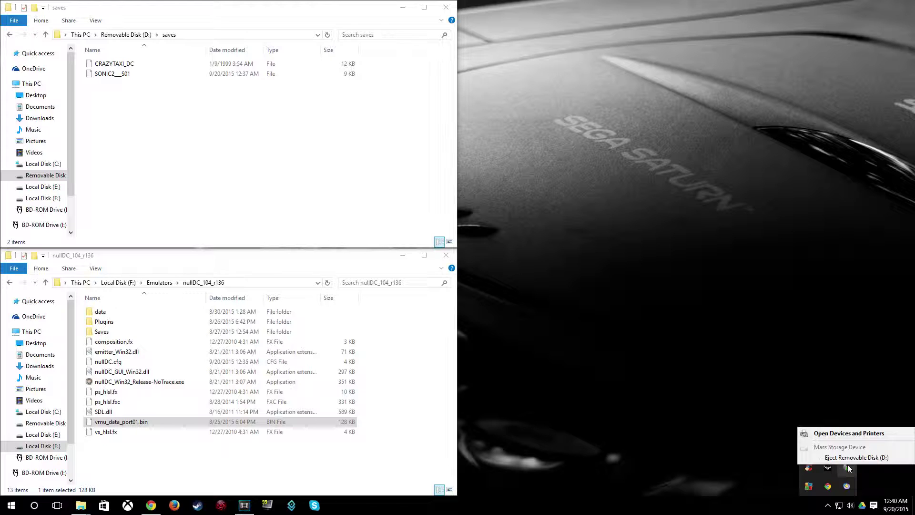
pyautogui.click(853, 457)
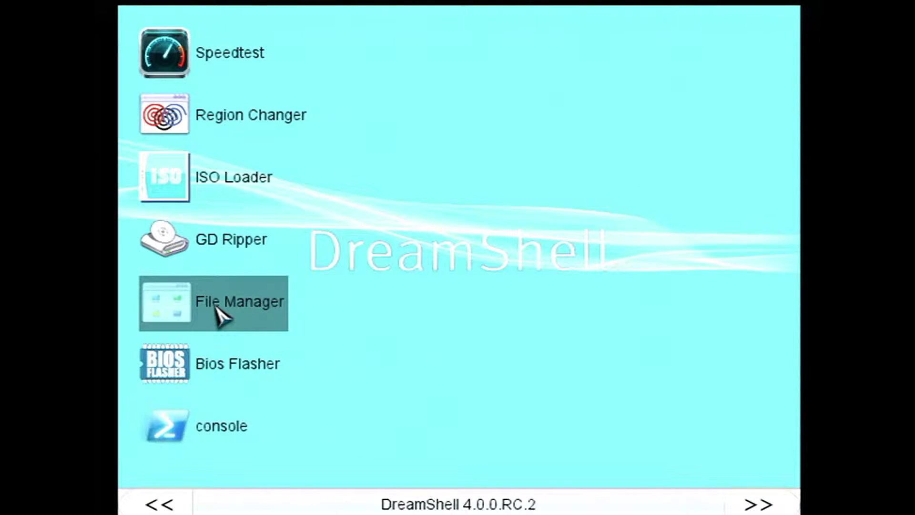
# - Launch DreamShell's File Manager and open /sd/saves, showing CRAZYTAXI_DC and SONIC2___S01
pyautogui.click(217, 312)
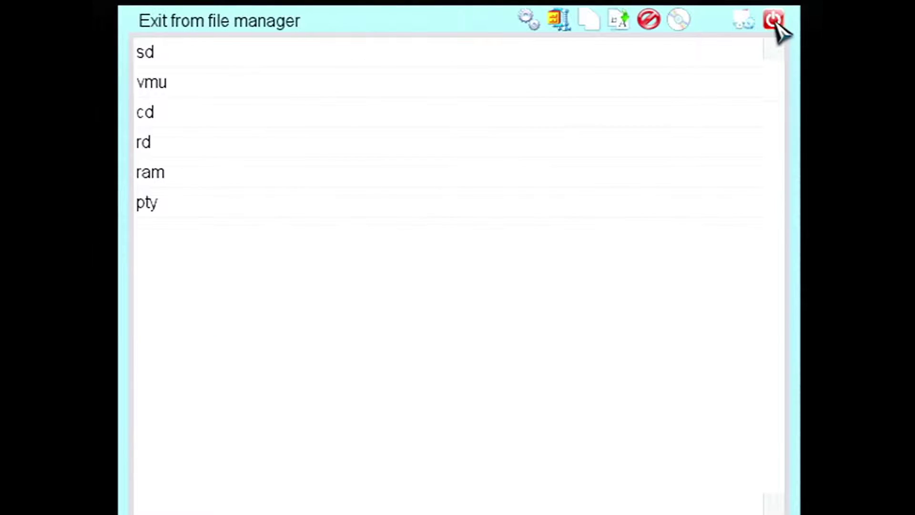
pyautogui.click(450, 55)
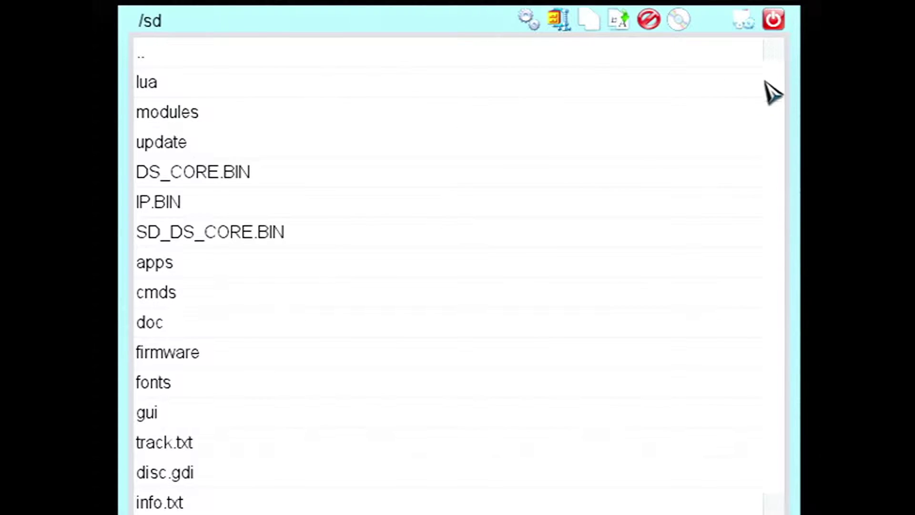
pyautogui.moveTo(774, 85); pyautogui.dragTo(755, 398)
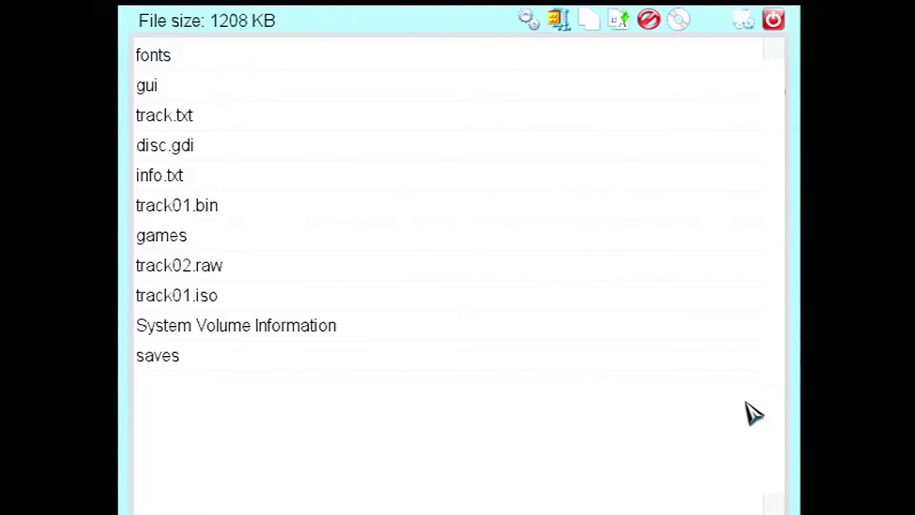
pyautogui.scroll(2, 160, 368)
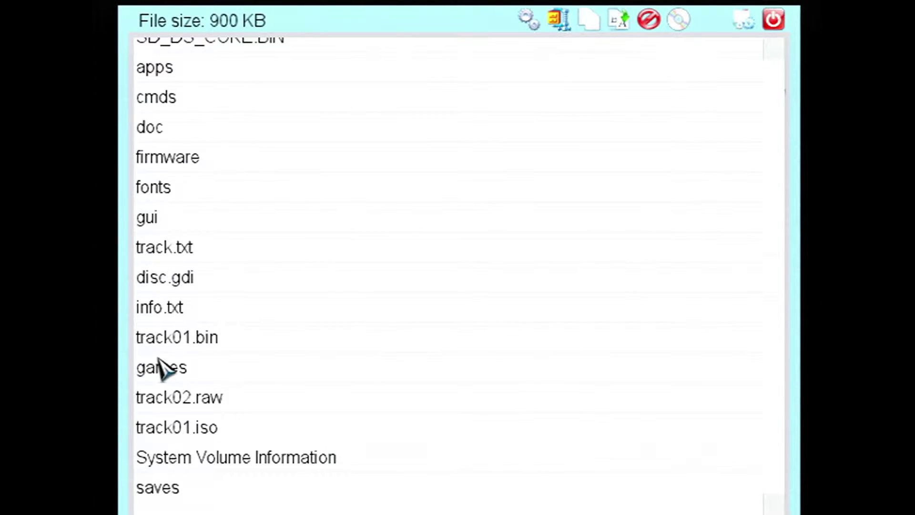
pyautogui.click(163, 495)
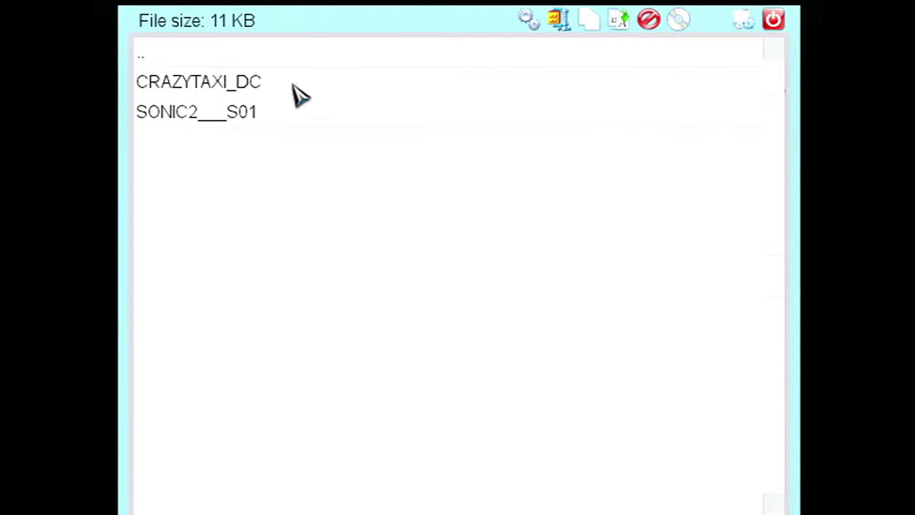
# - Copy SONIC2___S01 from /sd/saves to VMU /vmu/a2 in dual-pane mode, then exit
pyautogui.click(745, 17)
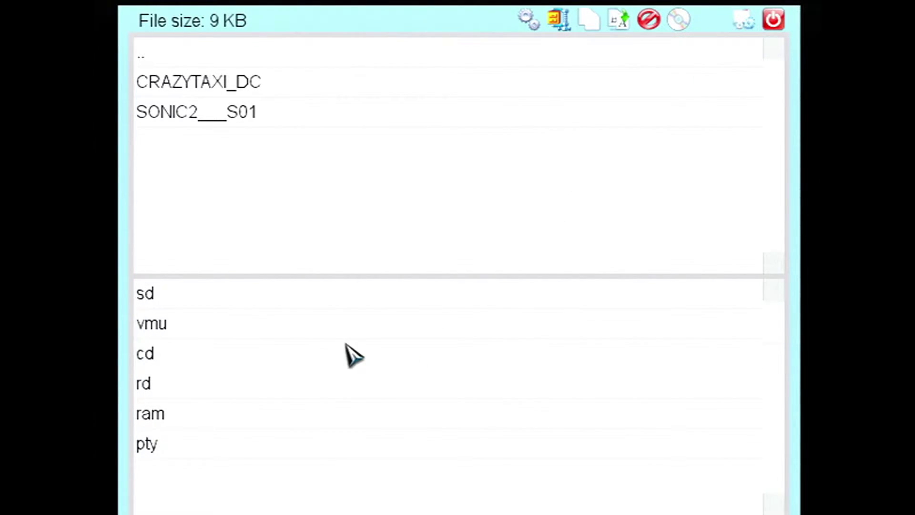
pyautogui.click(167, 322)
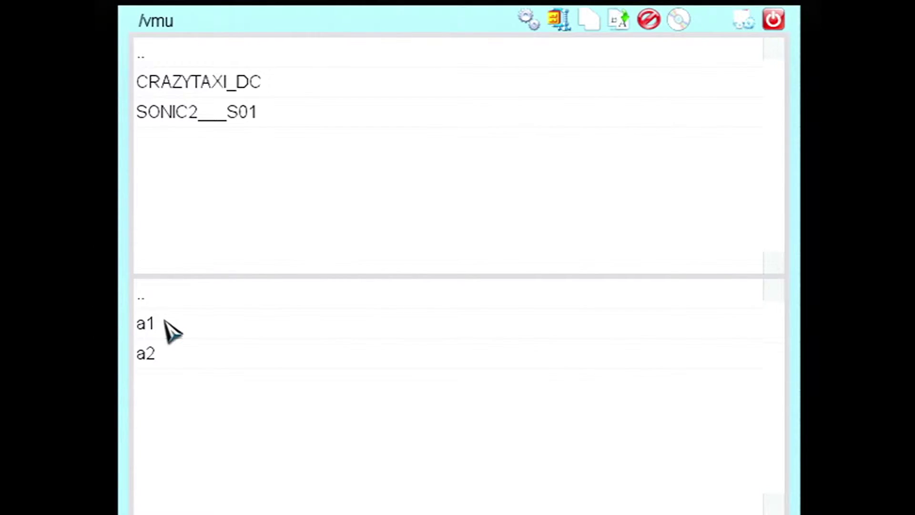
pyautogui.click(154, 355)
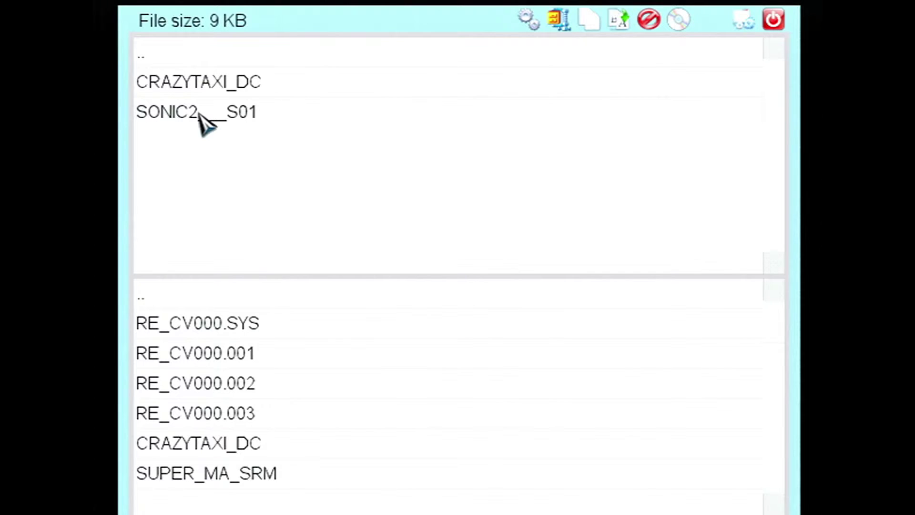
pyautogui.click(173, 114)
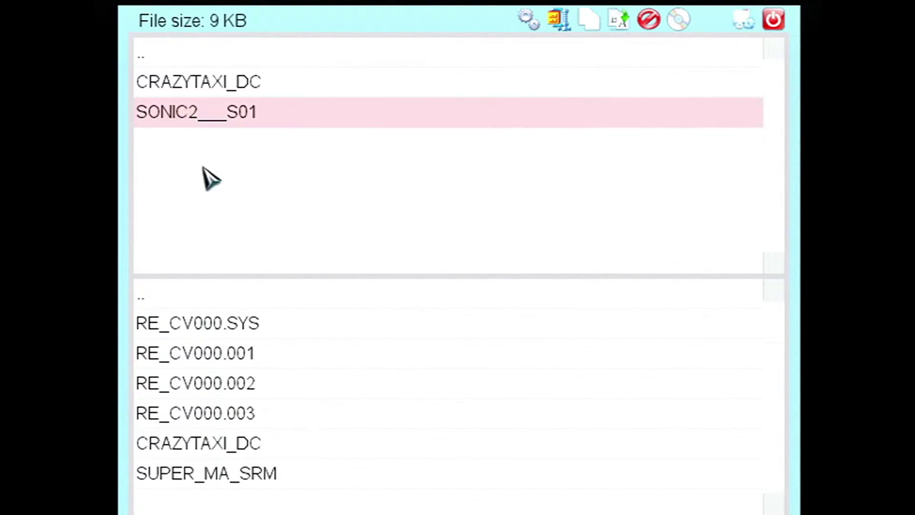
pyautogui.click(591, 18)
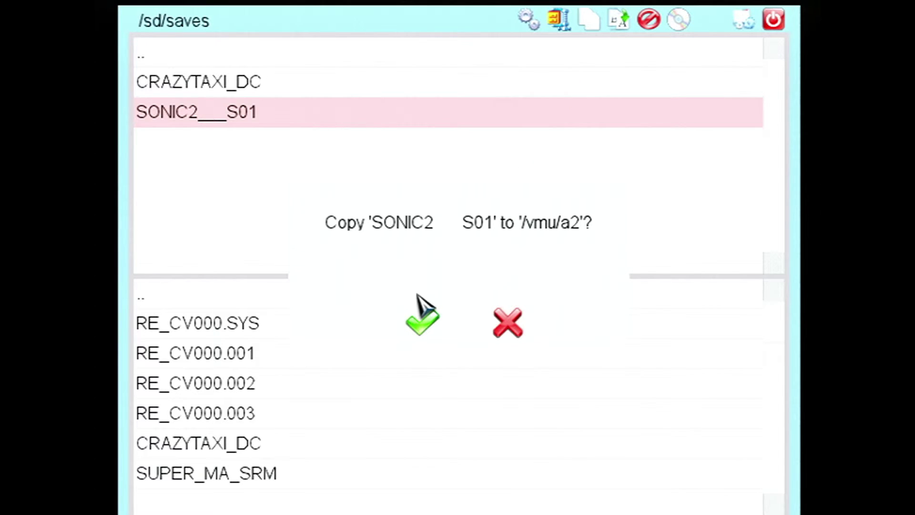
pyautogui.click(423, 324)
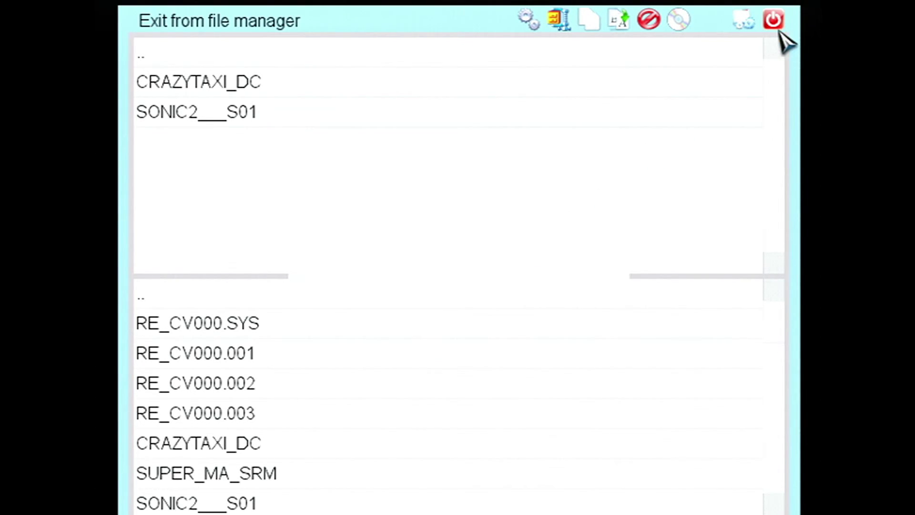
pyautogui.click(774, 20)
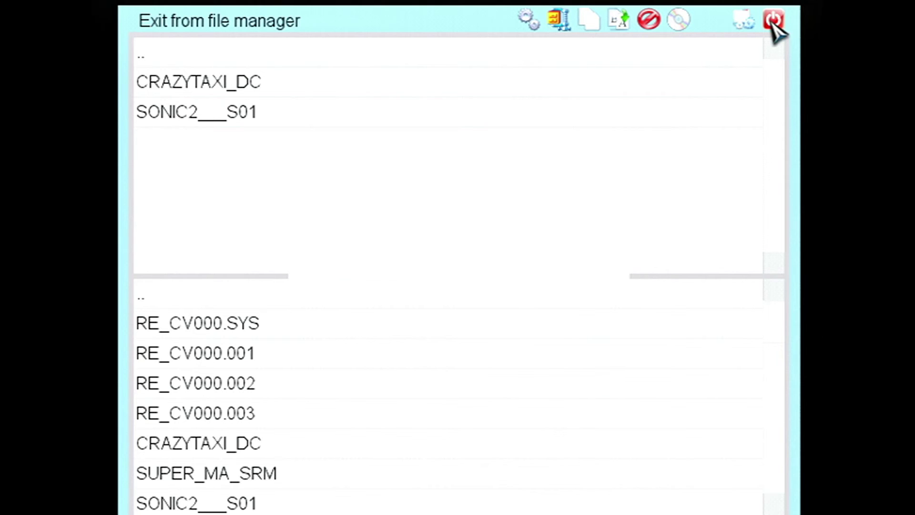